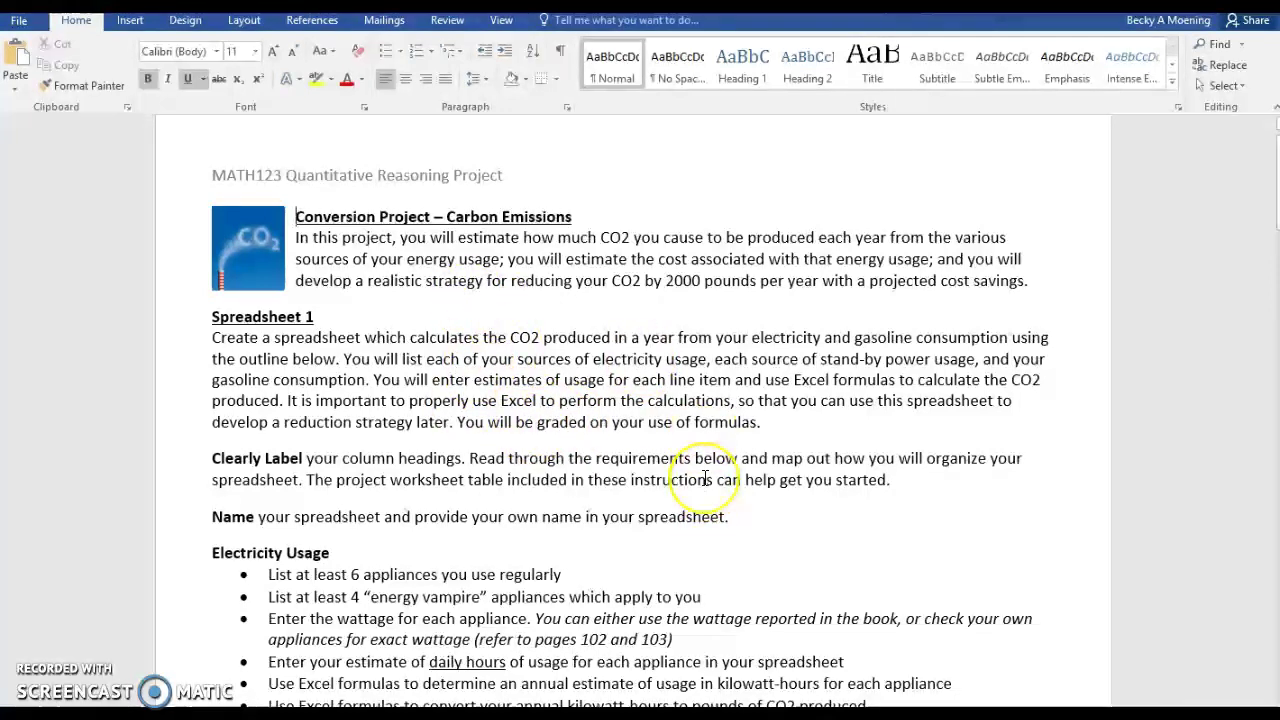
Skim the project instructions, marking the Spreadsheet 1 and Spreadsheet 2 section headings, and return to the document's beginning.
scroll(705, 480, down, 1)
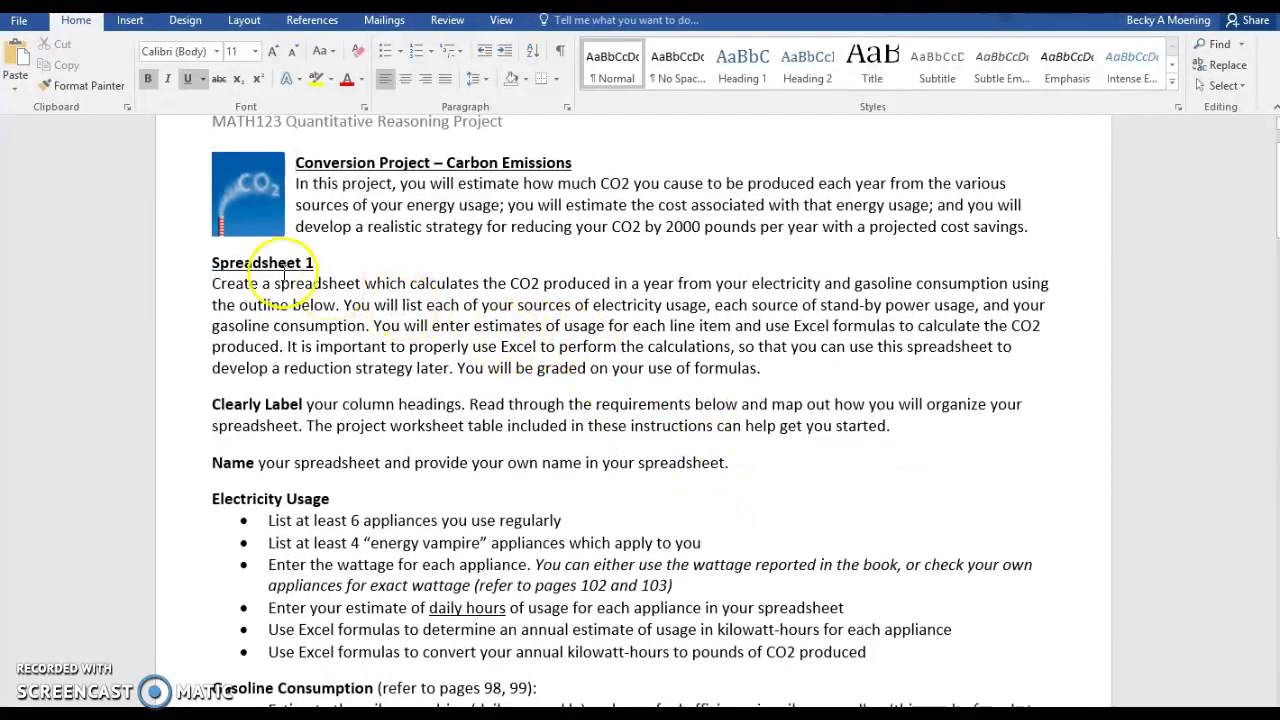
drag(208, 262, 318, 262)
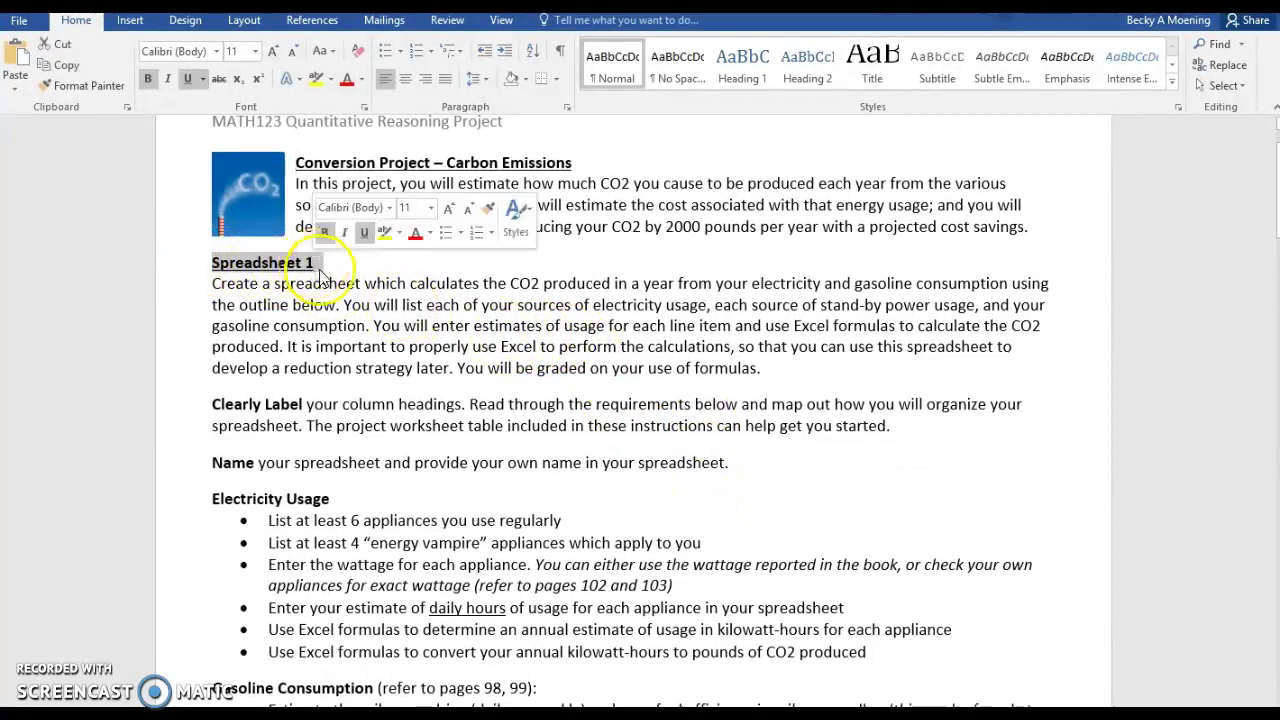
scroll(505, 382, down, 1)
scroll(505, 382, down, 12)
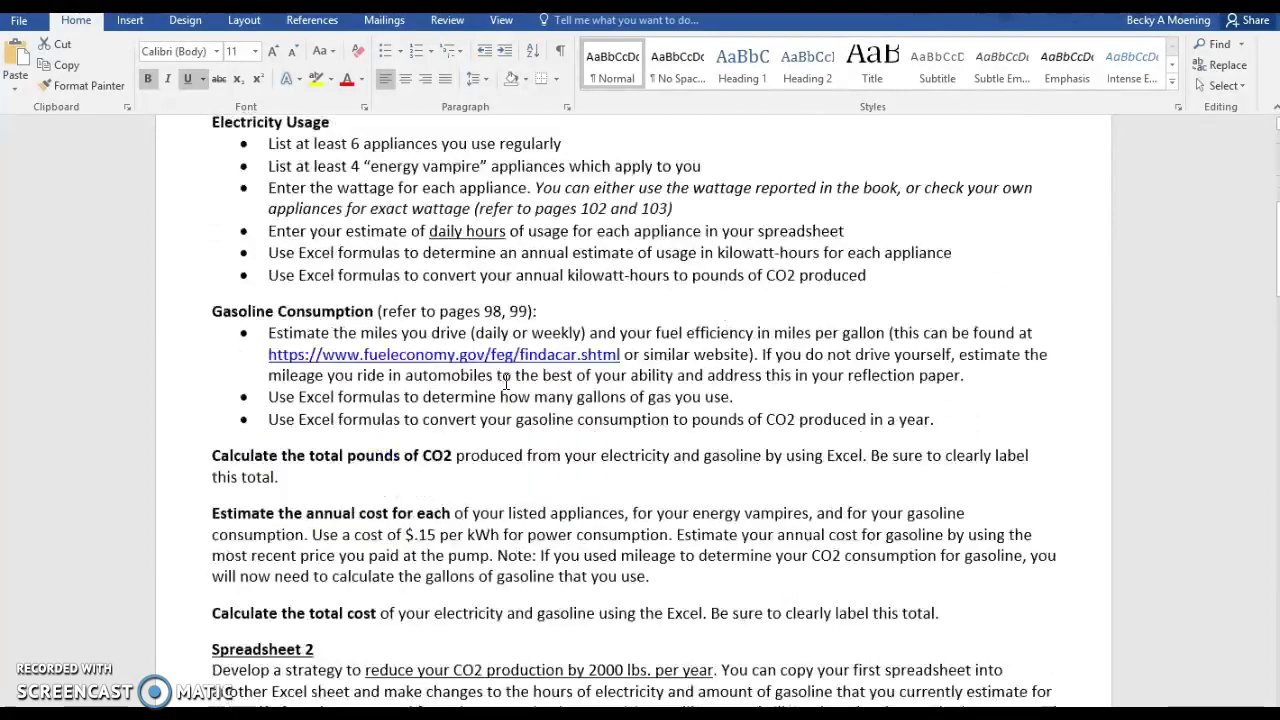
drag(195, 355, 336, 376)
click(430, 380)
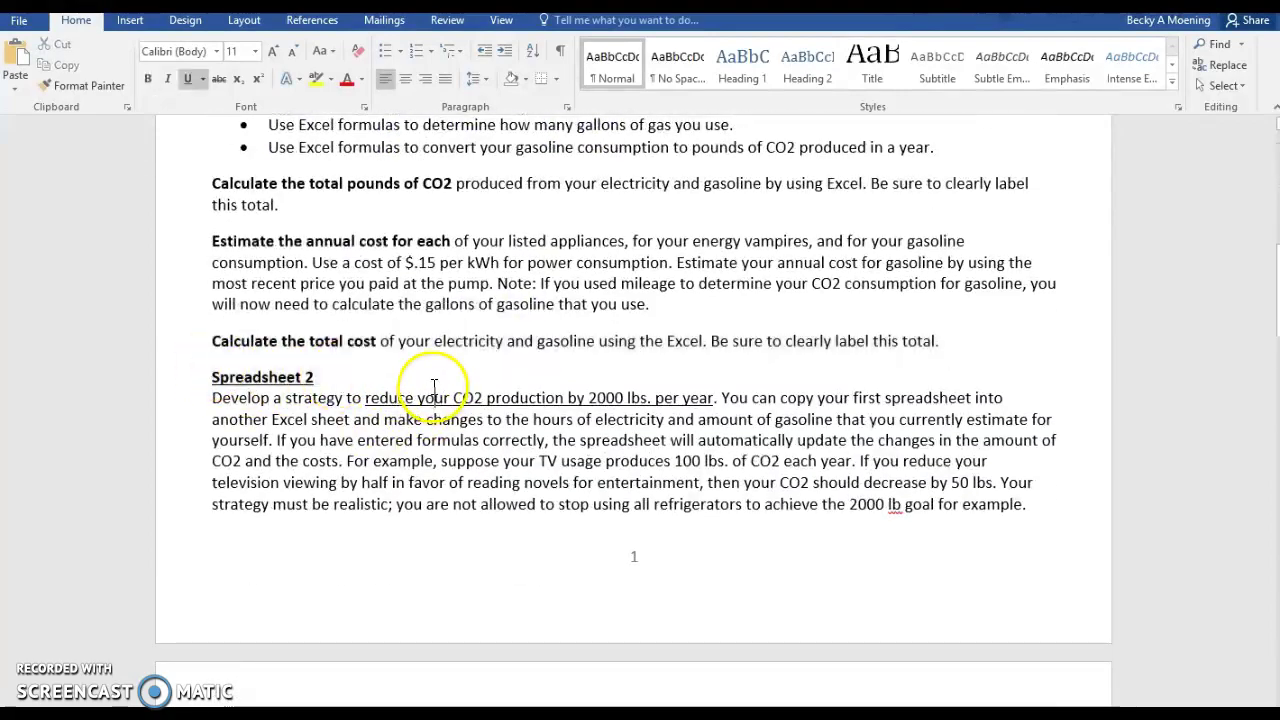
scroll(440, 385, up, 15)
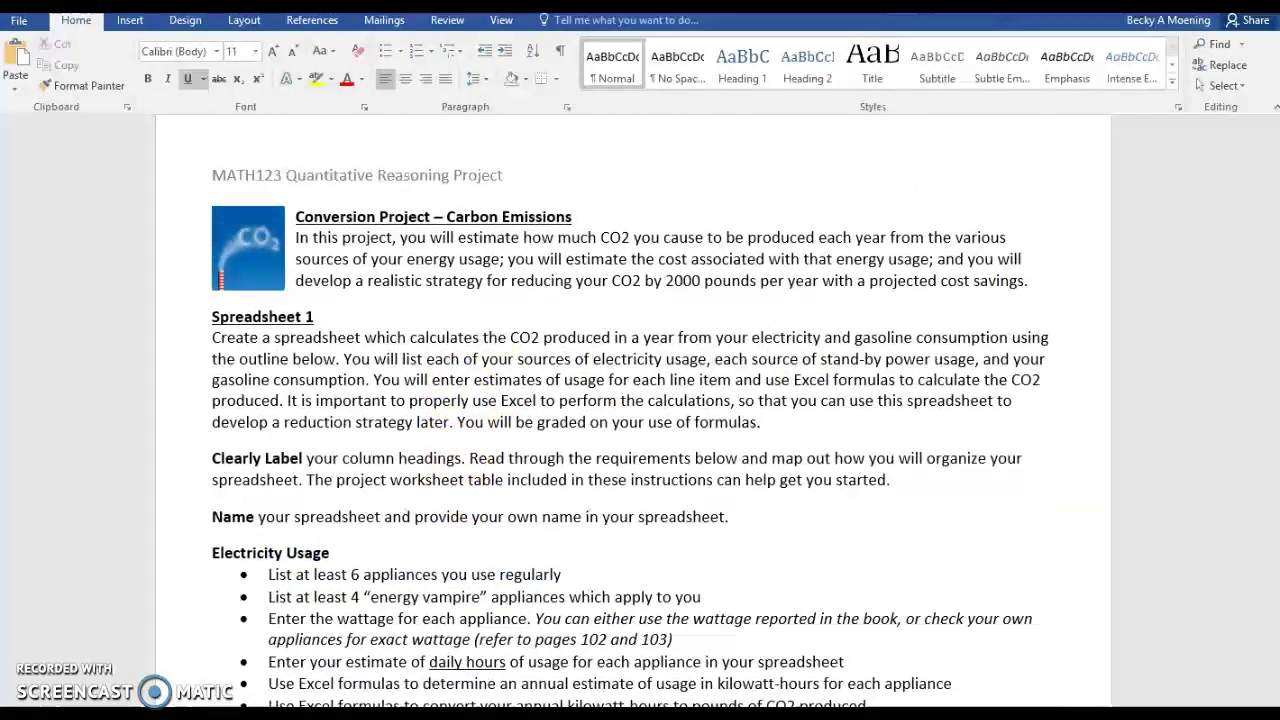
Switch to the Book1 workbook in Excel to view its Spreadsheet 1 sheet, and return to the Word instructions.
key(alt+Tab)
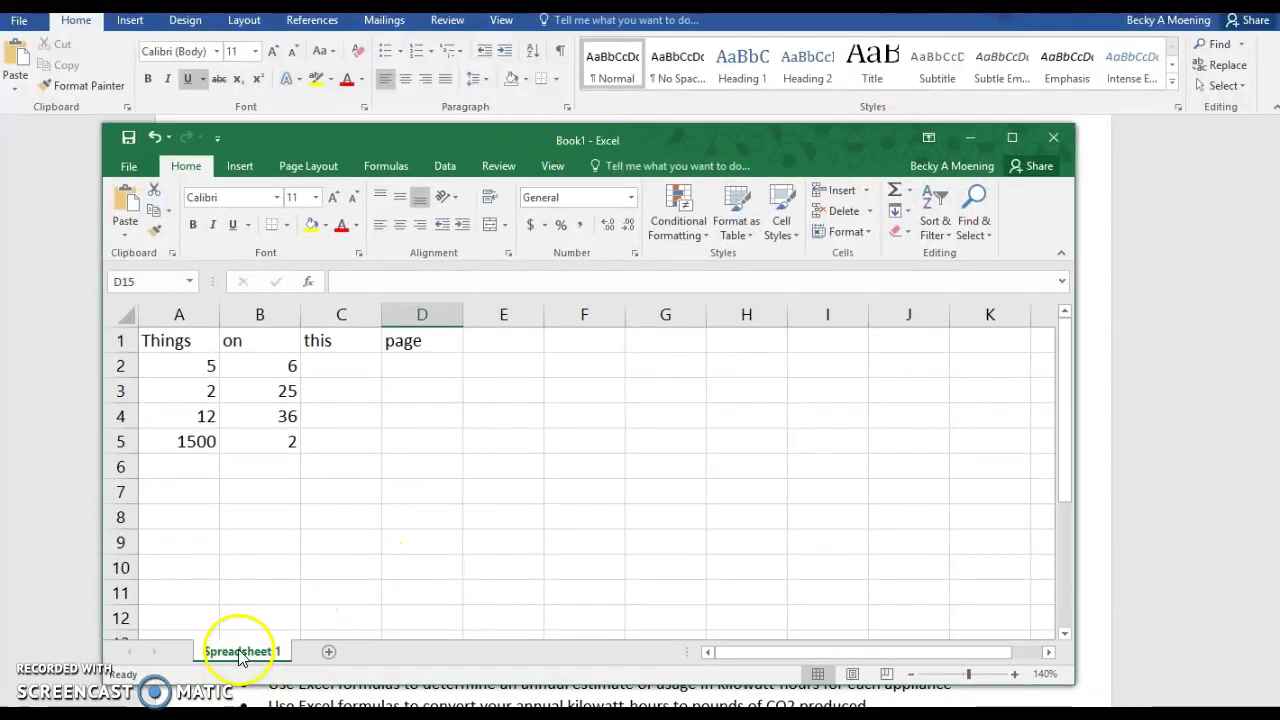
click(435, 568)
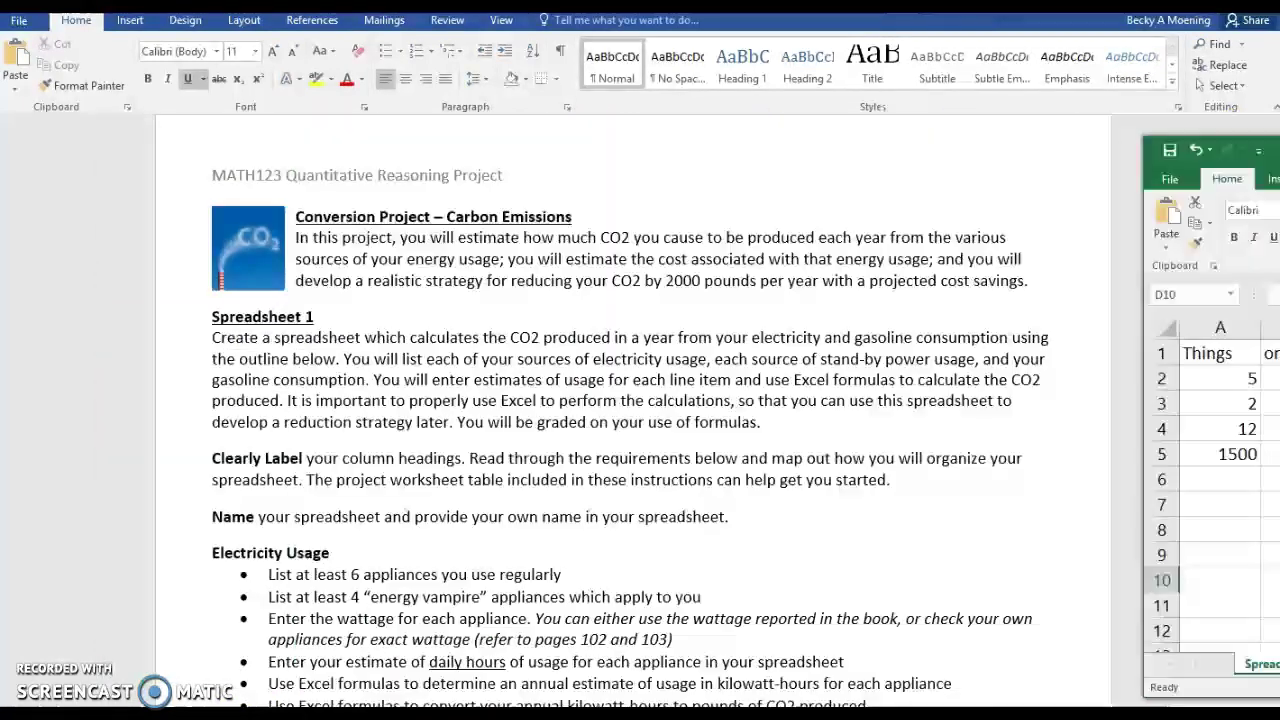
click(970, 137)
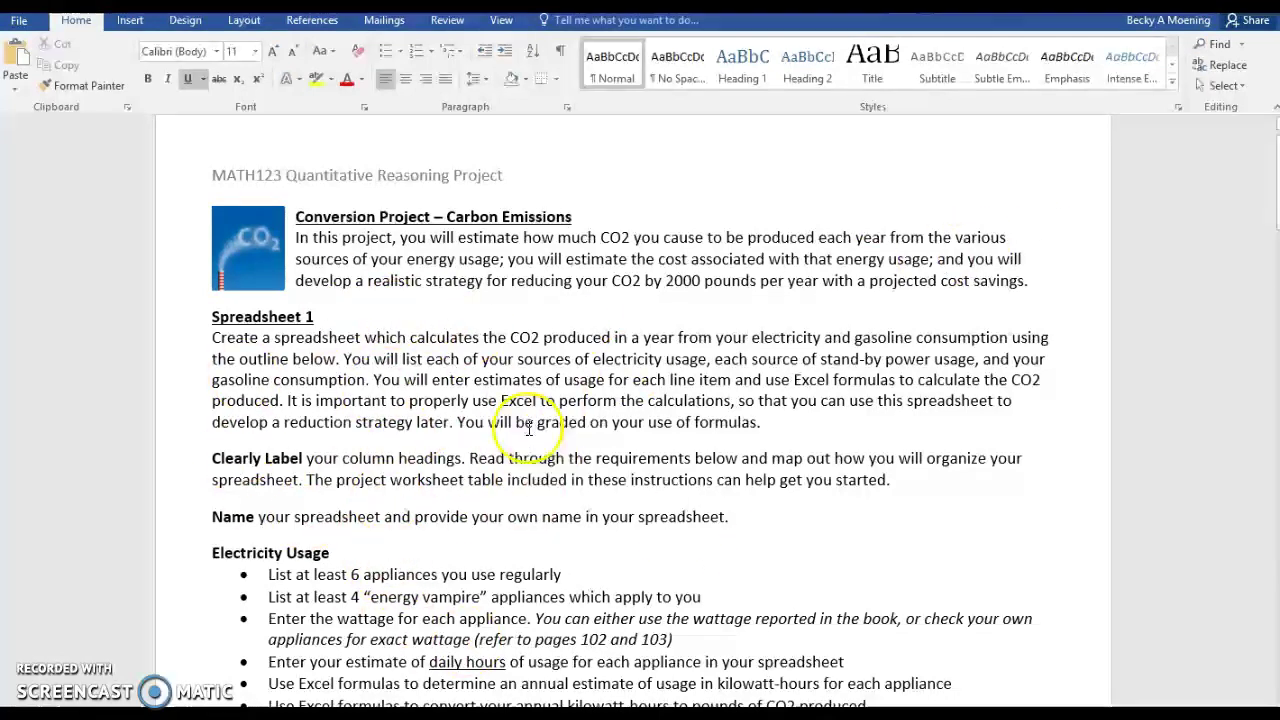
Read the Spreadsheet 1 requirements on graded formula use, clearly labelled column headings, and naming the spreadsheet, highlighting the key phrases.
drag(457, 422, 786, 423)
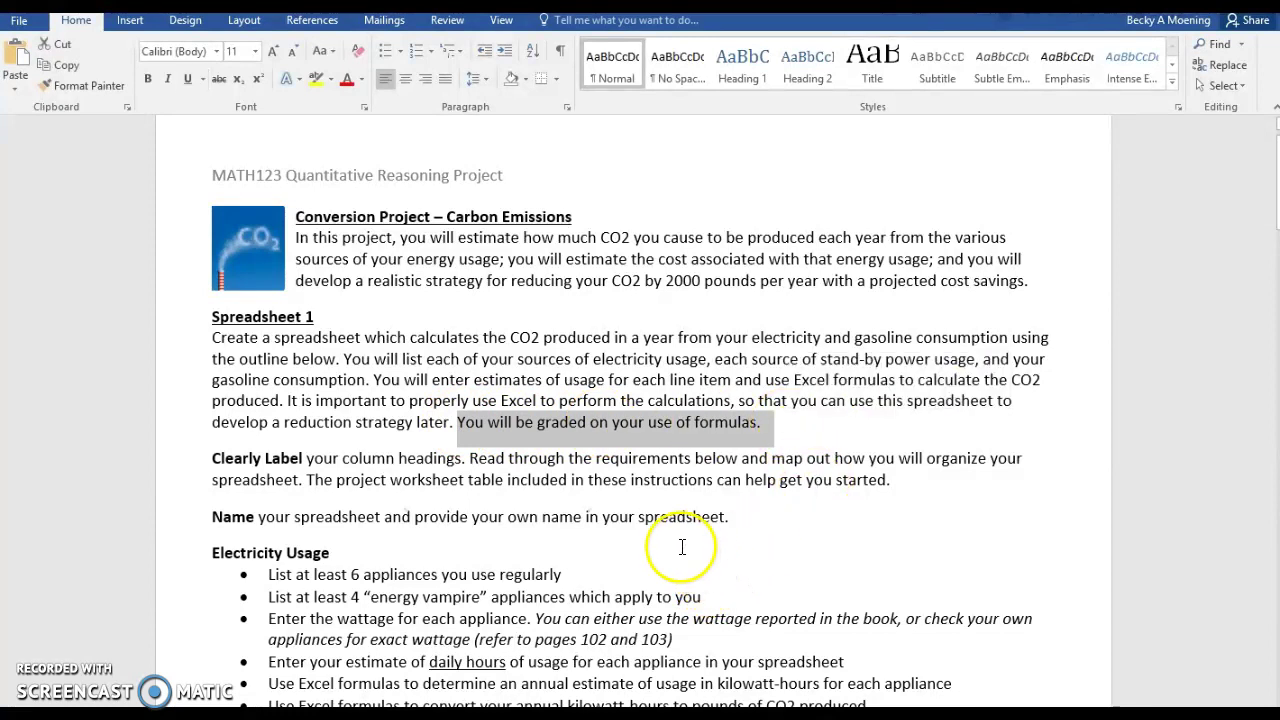
click(692, 518)
scroll(692, 542, down, 1)
scroll(692, 542, down, 1)
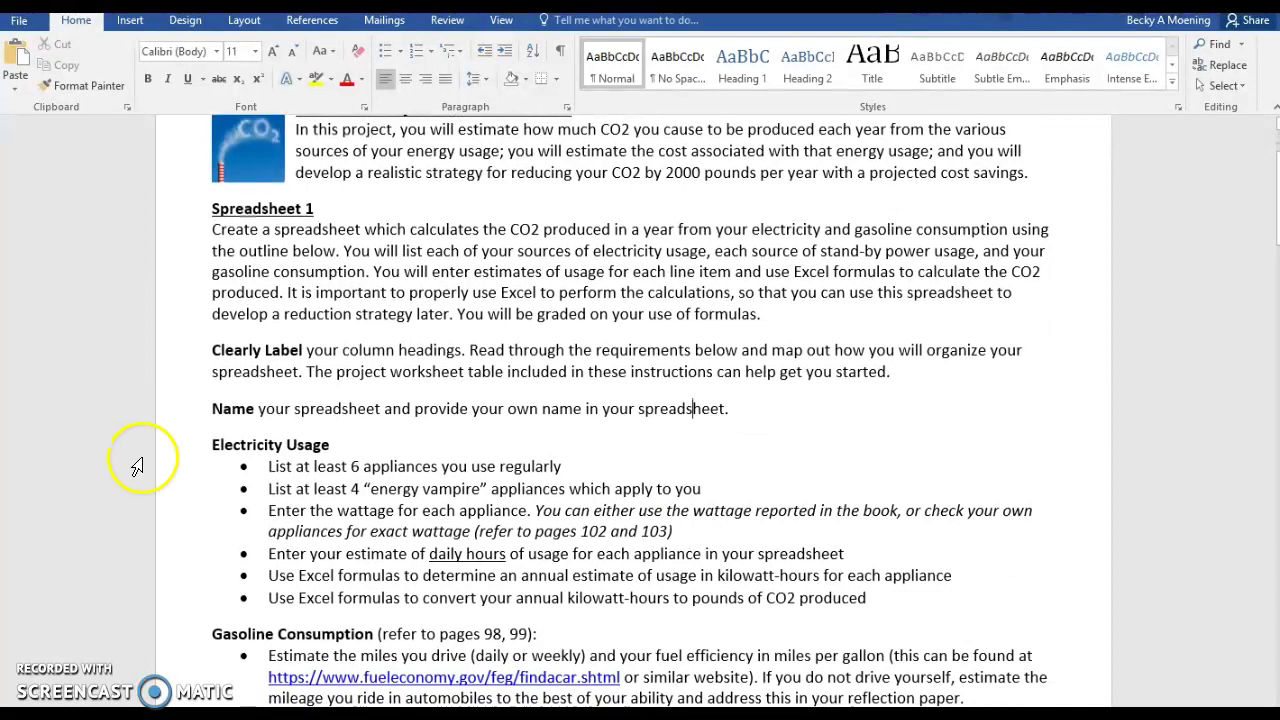
drag(218, 351, 292, 347)
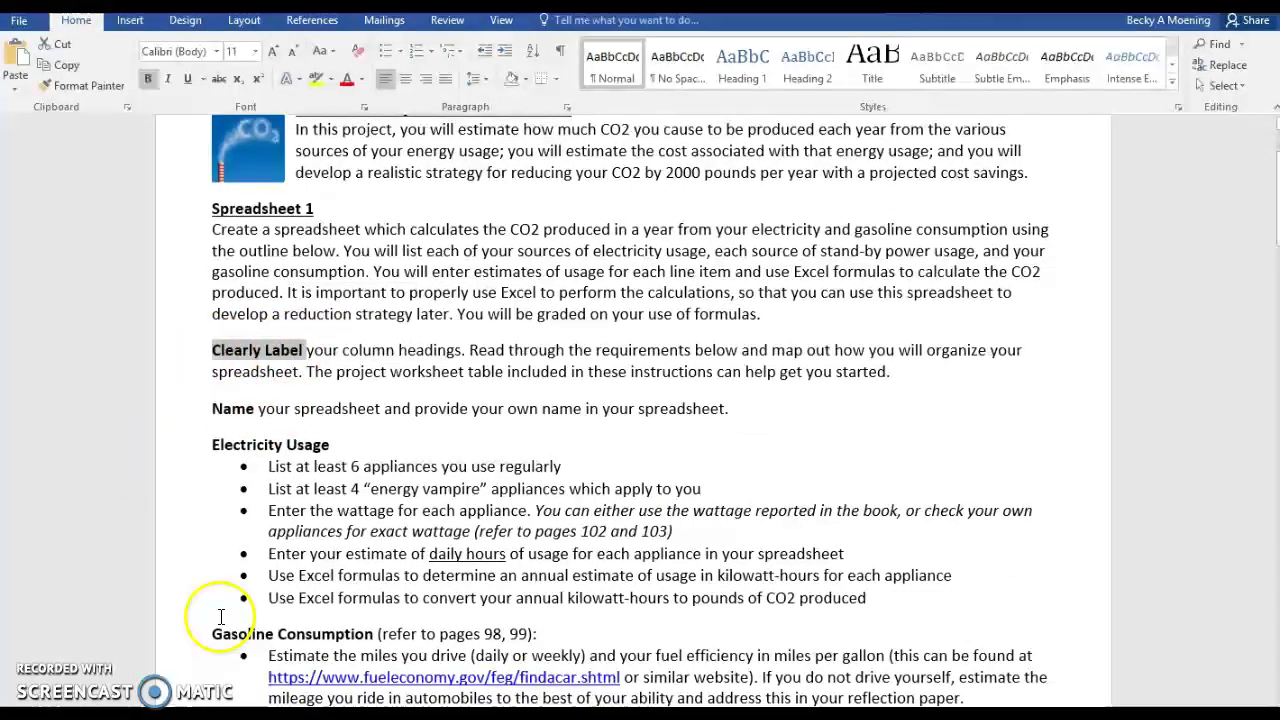
scroll(230, 598, down, 1)
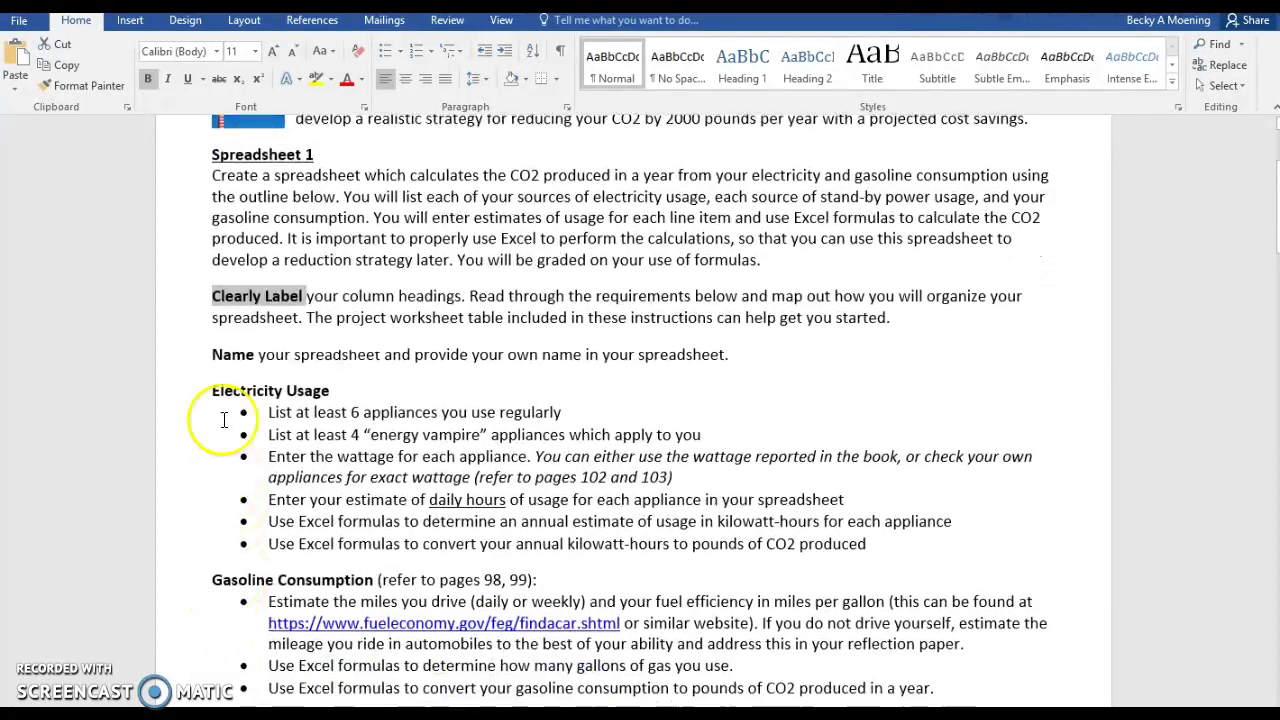
drag(208, 354, 470, 356)
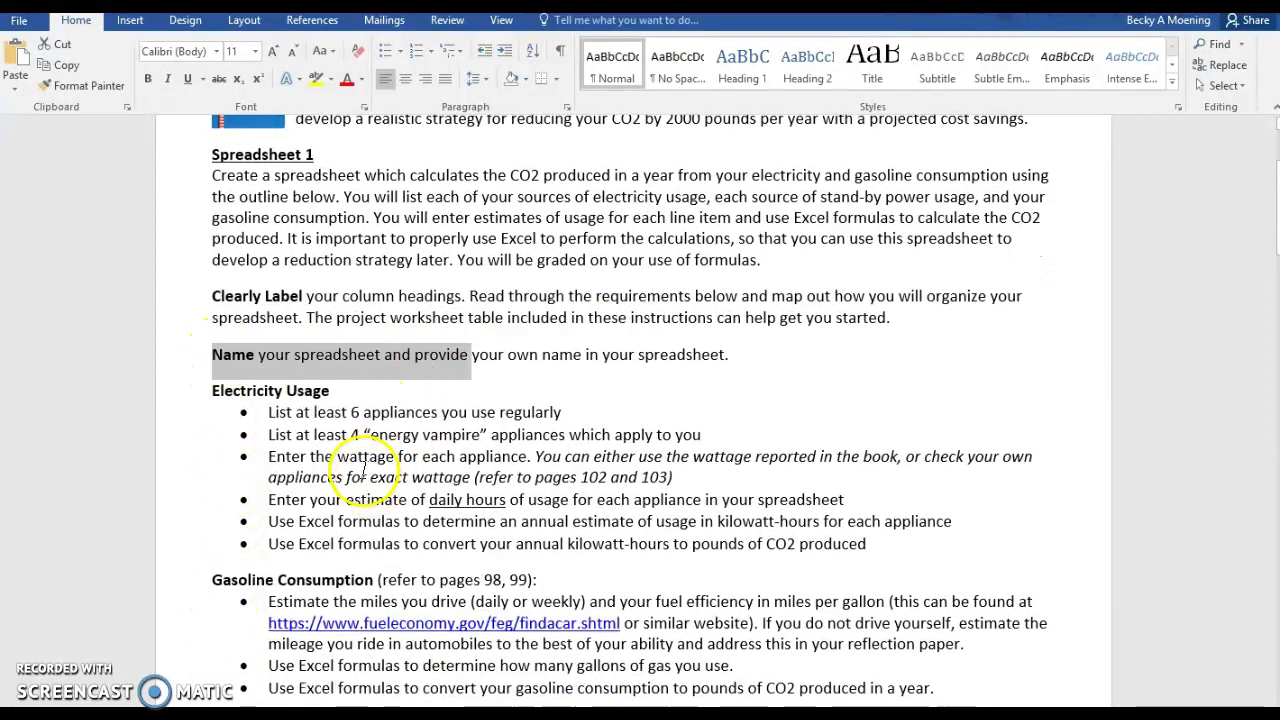
drag(472, 355, 724, 356)
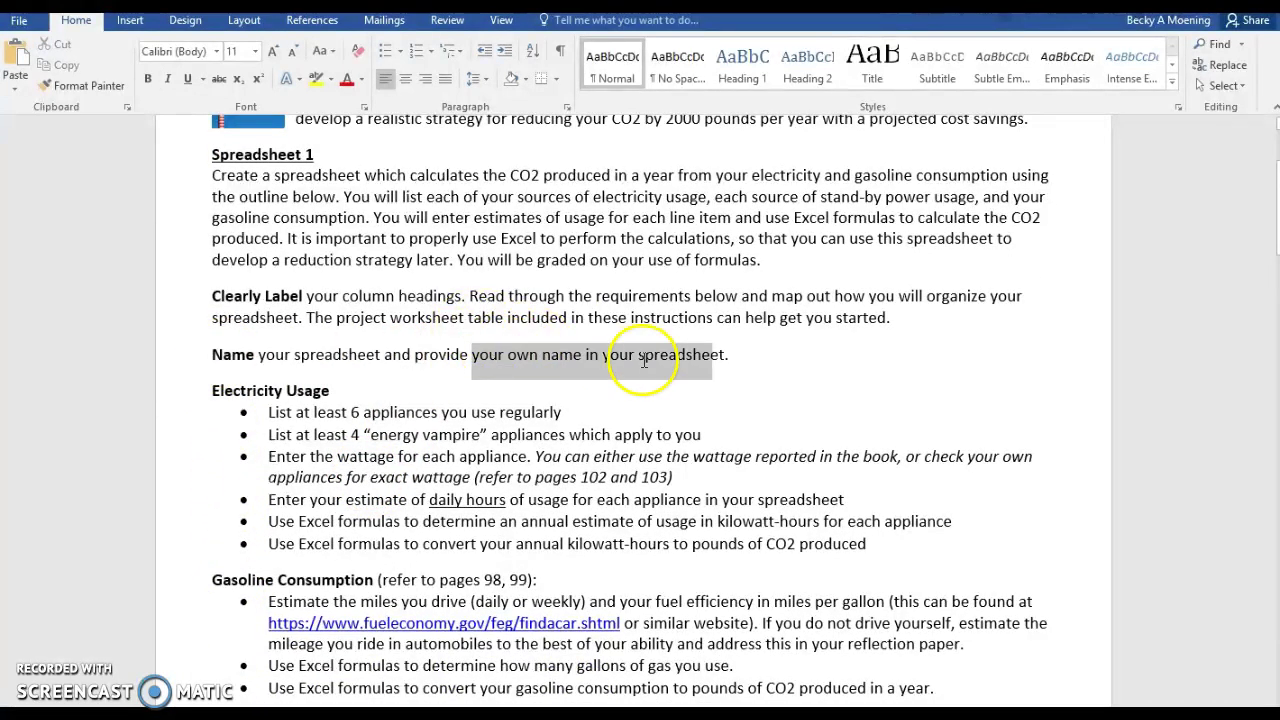
click(584, 411)
Read through the Electricity Usage bullets, highlighting the appliance, energy vampire, wattage, page reference, usage estimate and Excel formula requirements.
scroll(360, 555, down, 2)
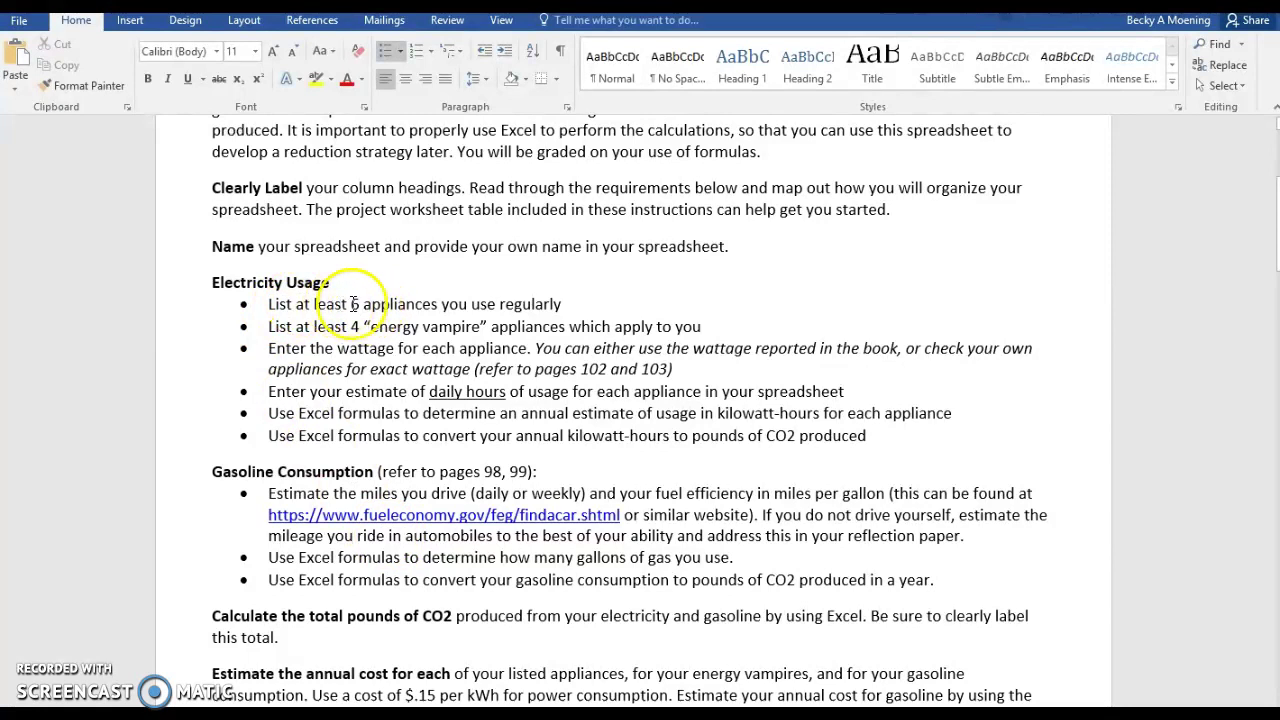
drag(314, 304, 523, 300)
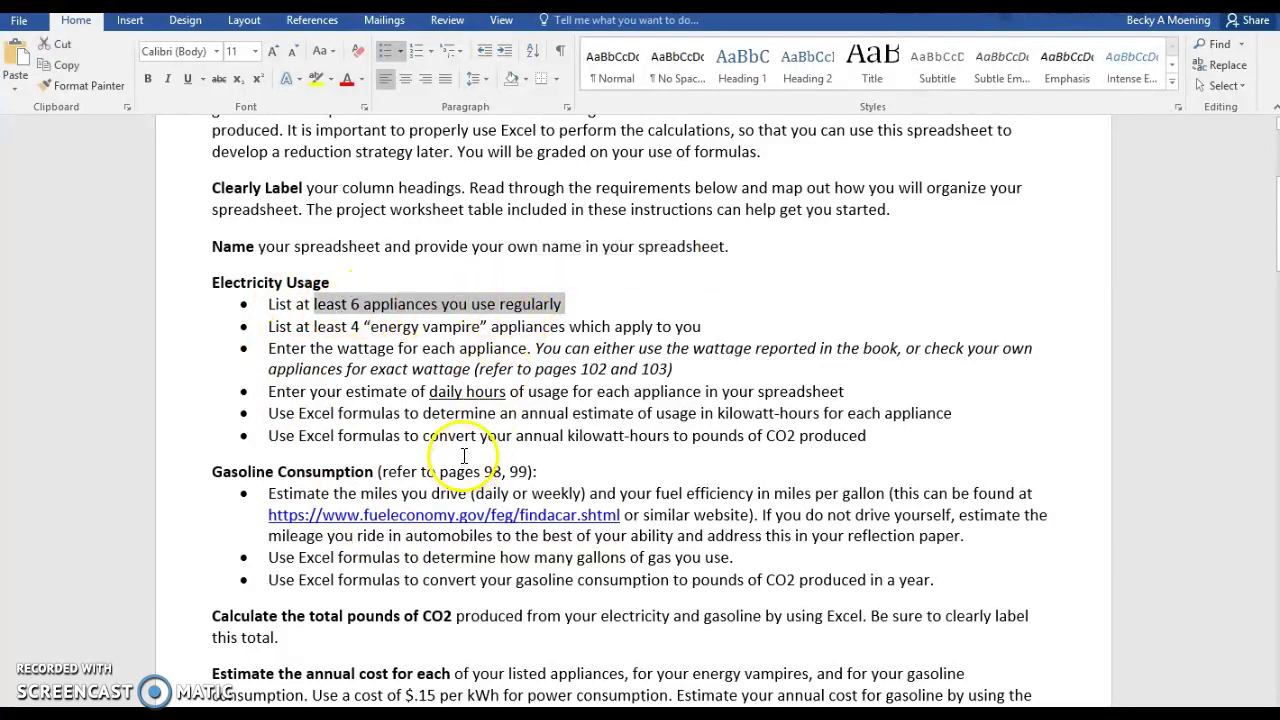
drag(314, 326, 480, 326)
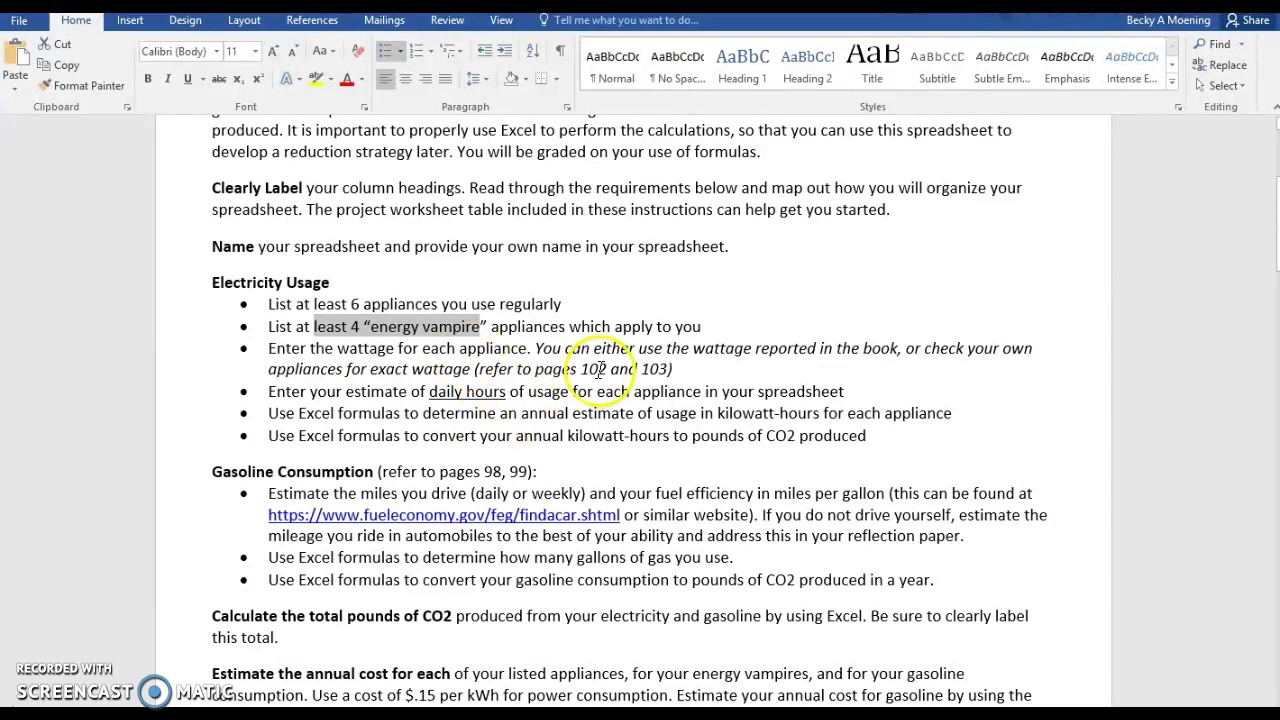
drag(517, 369, 672, 369)
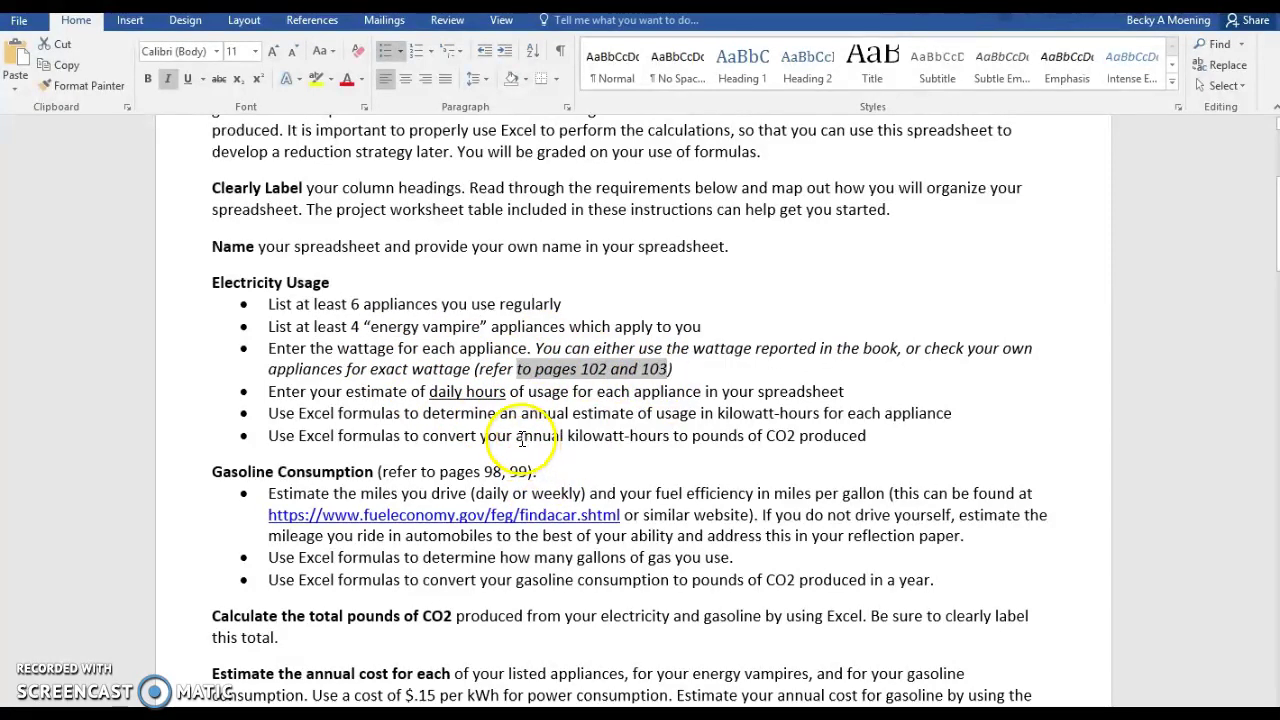
drag(337, 348, 420, 348)
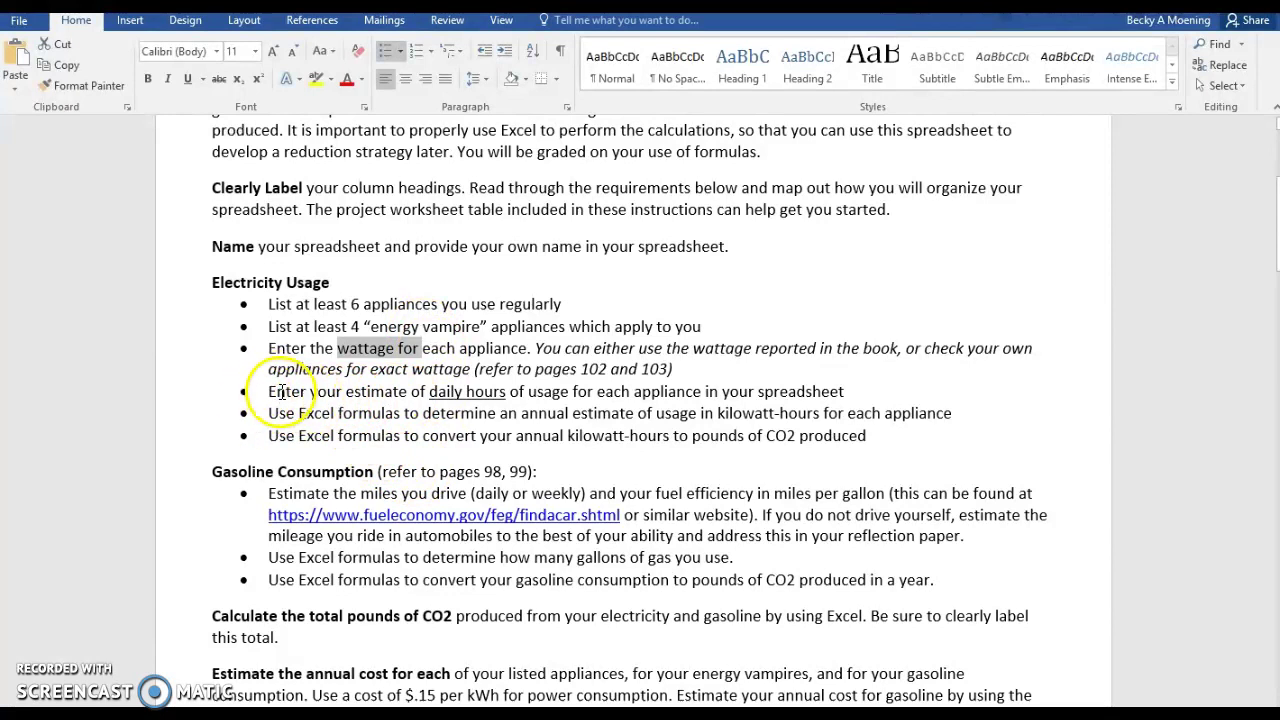
double_click(376, 391)
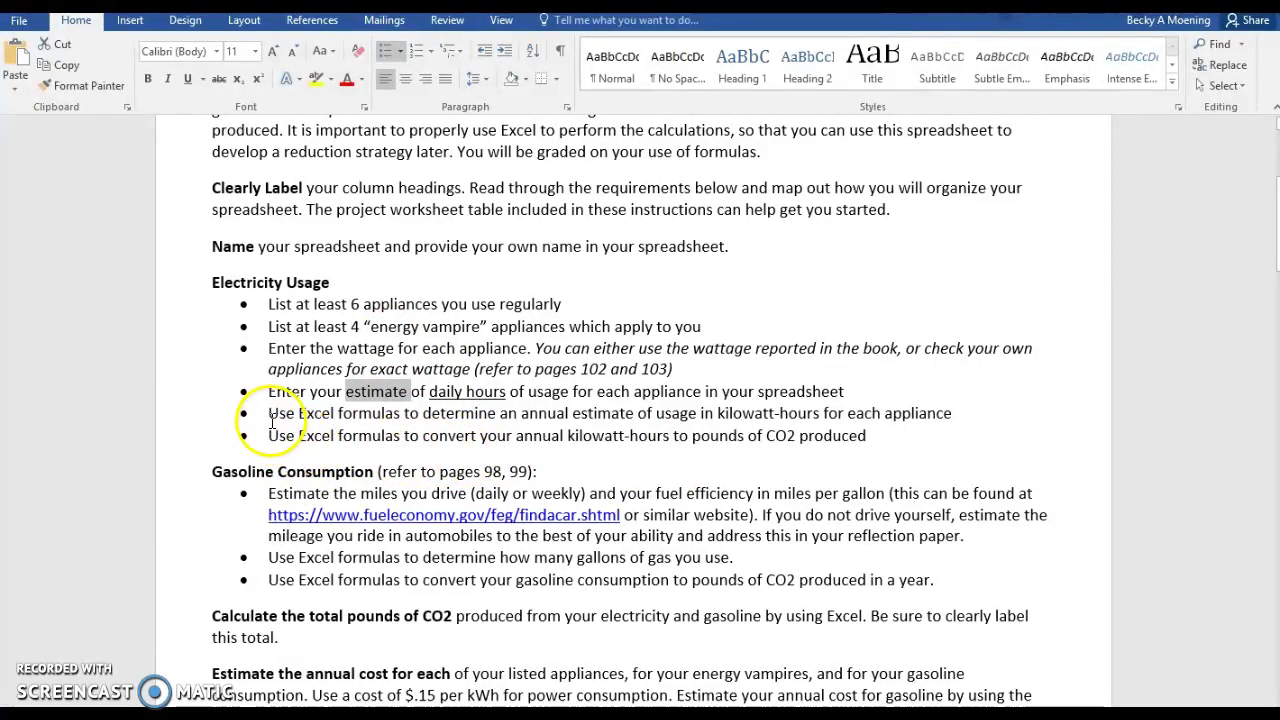
drag(272, 410, 375, 443)
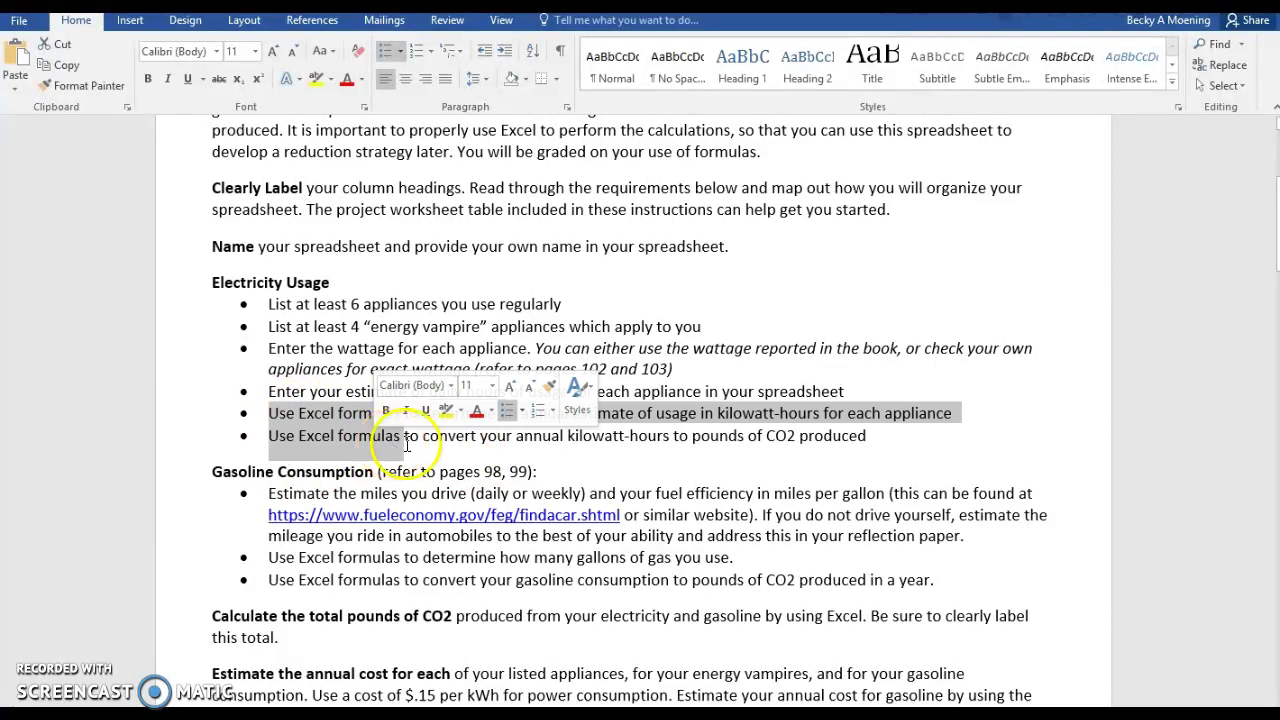
click(476, 440)
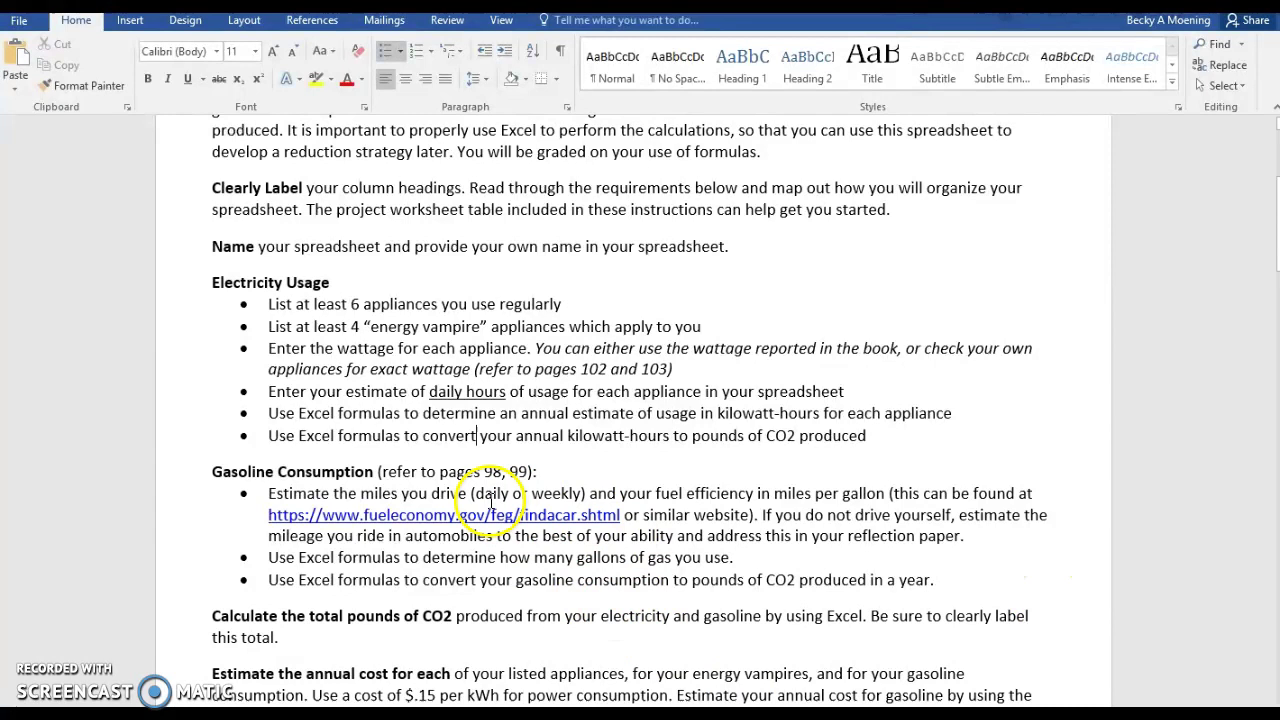
Examine the Gasoline Consumption bullets, highlighting the heading, the daily mileage option, fuel efficiency in miles per gallon and the formula requirements.
scroll(490, 505, down, 2)
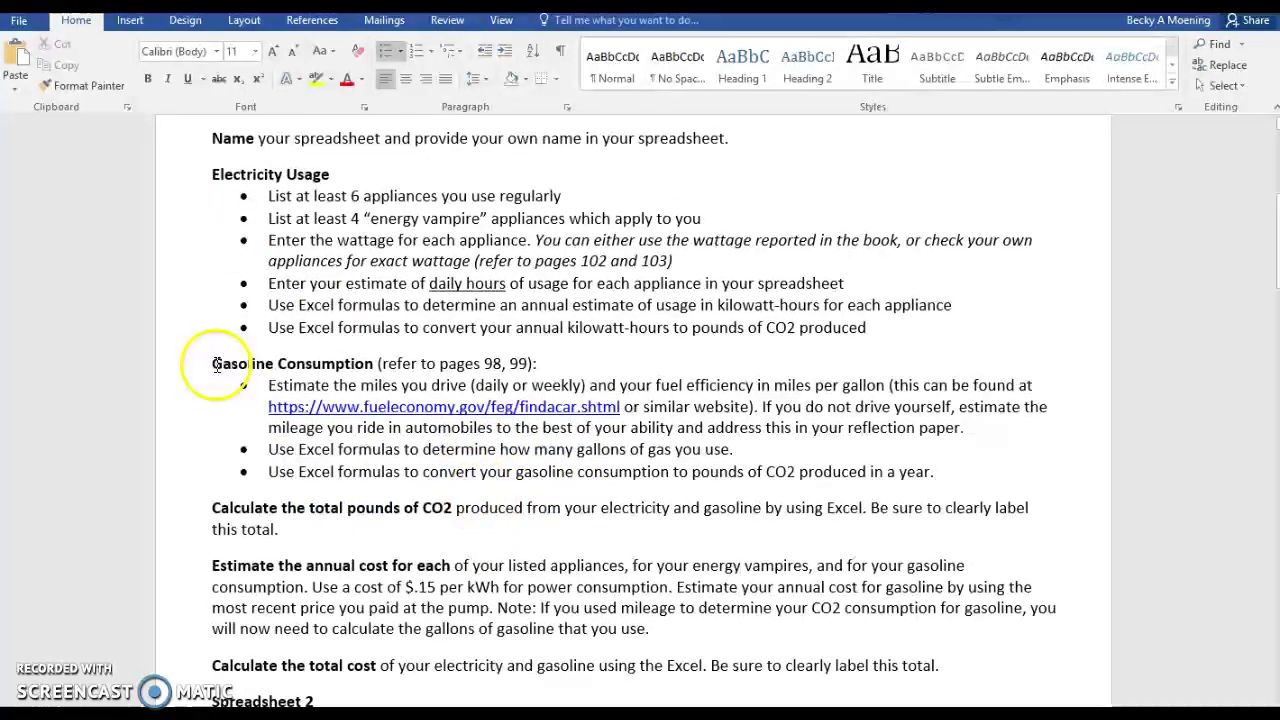
drag(213, 364, 373, 364)
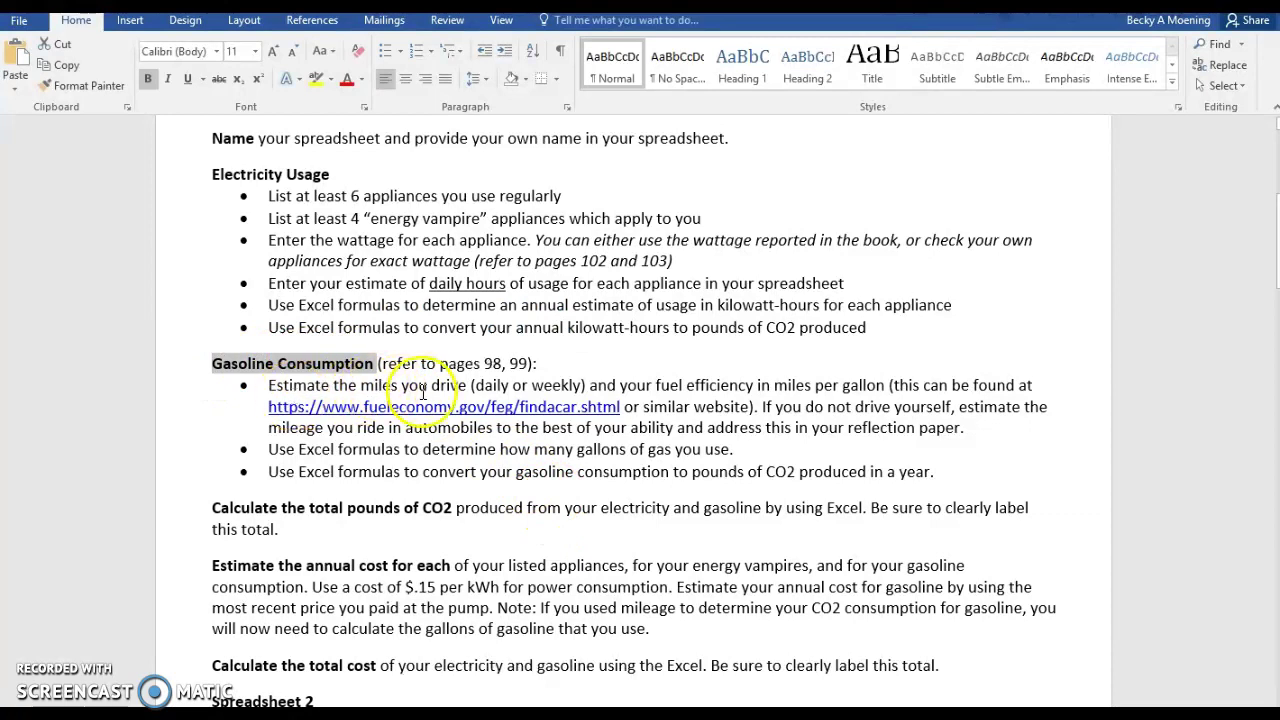
triple_click(475, 388)
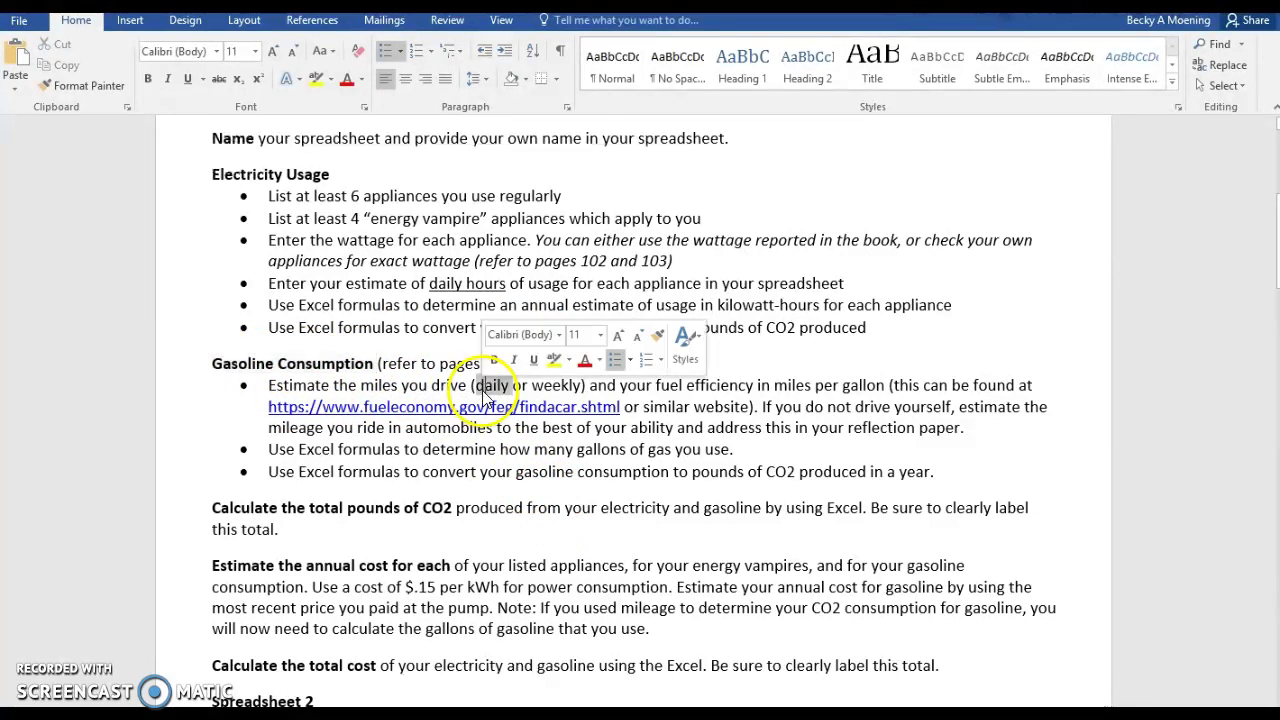
click(553, 394)
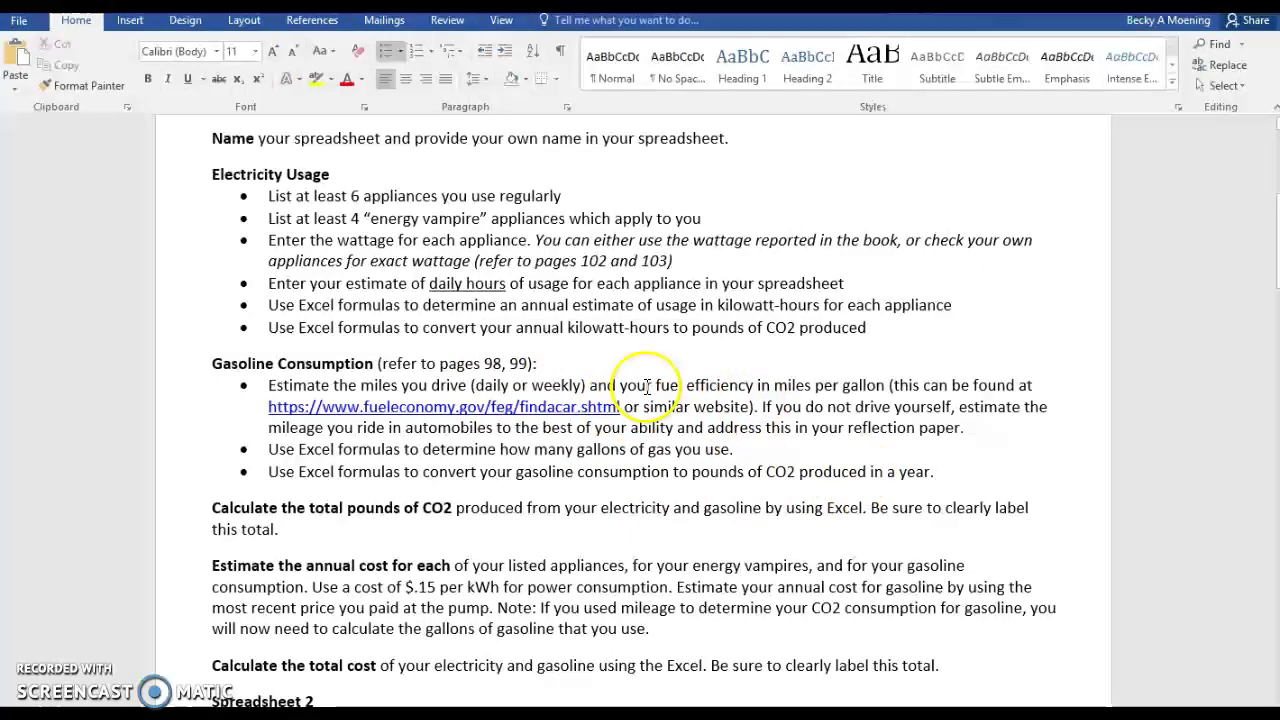
drag(621, 387, 886, 388)
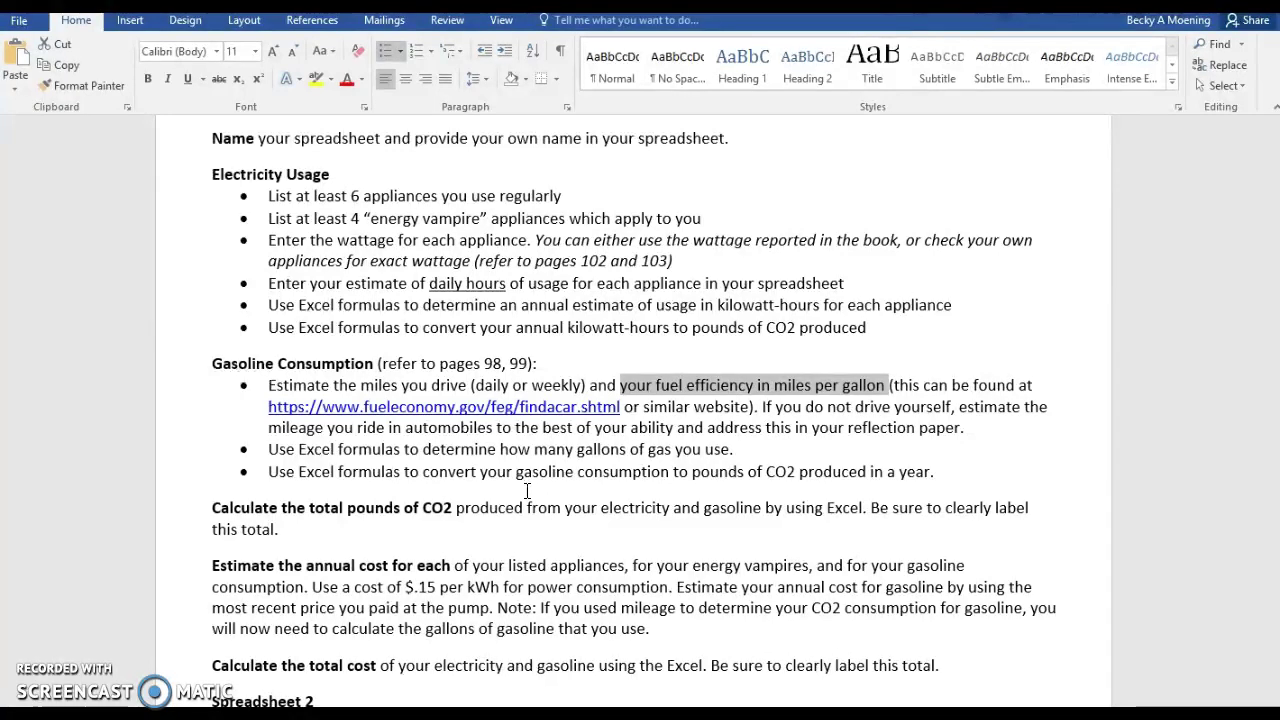
drag(266, 449, 335, 472)
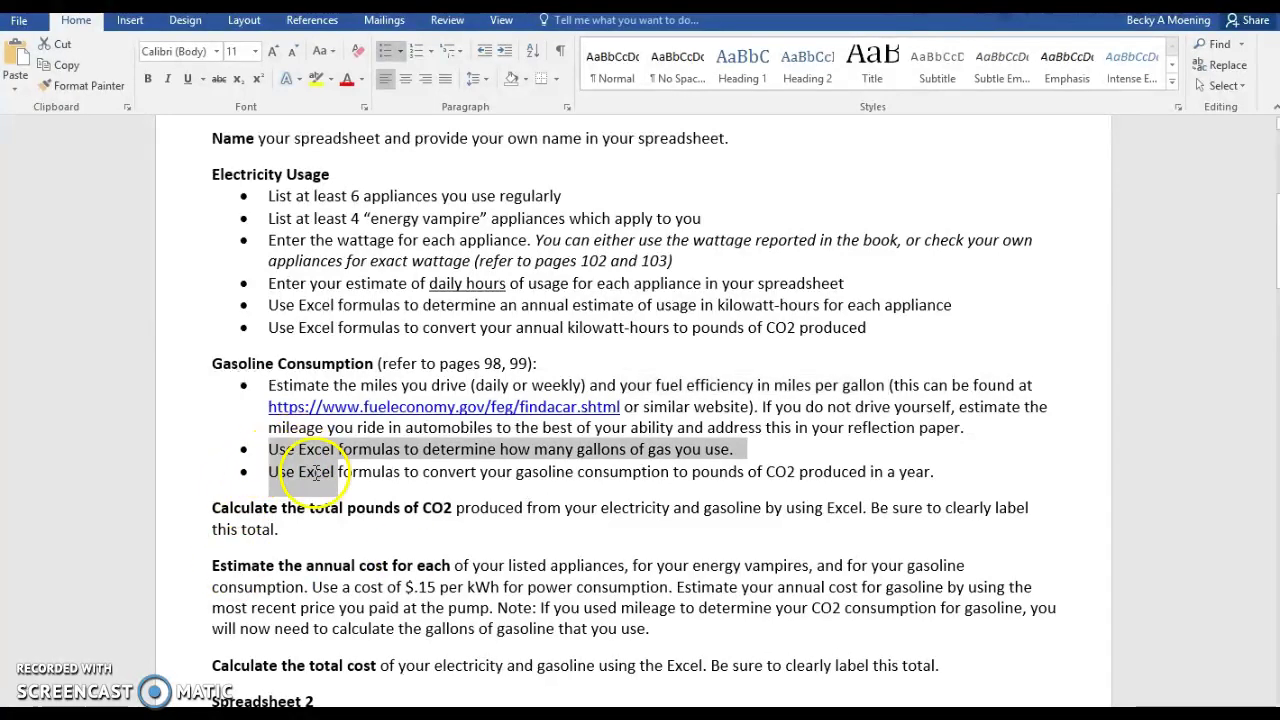
click(604, 466)
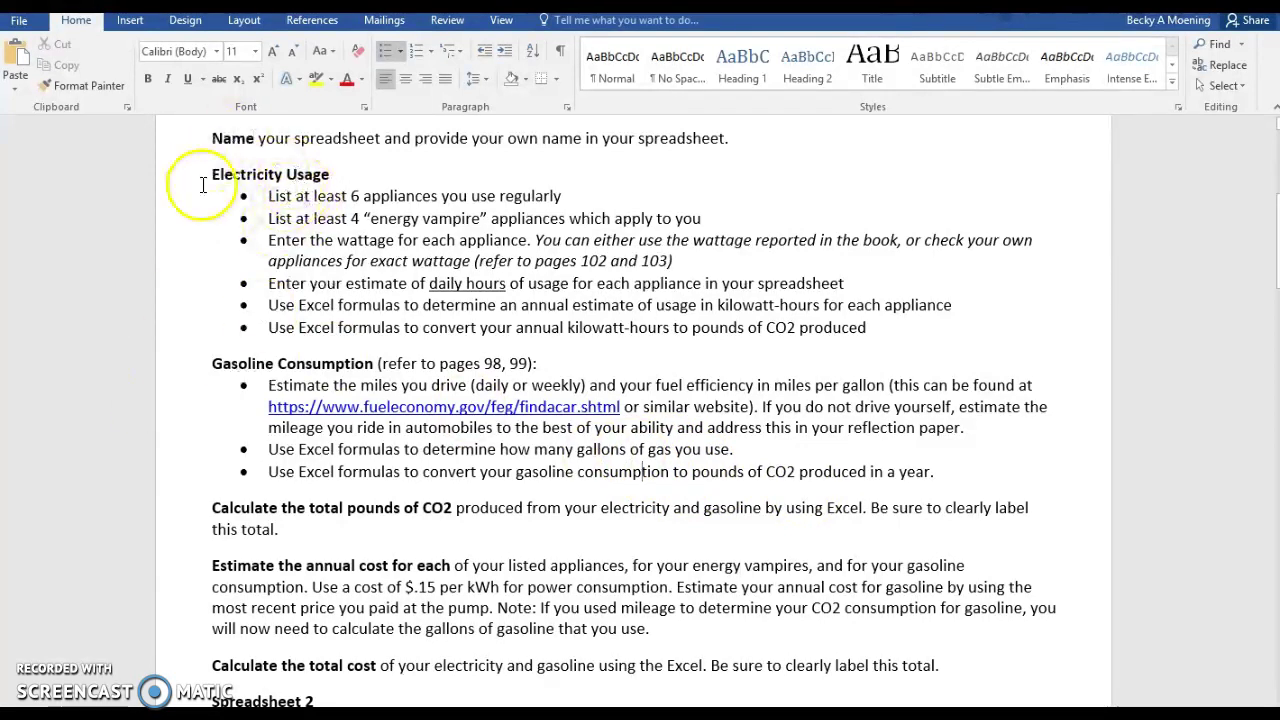
Review the total pounds of CO2, annual cost and total cost paragraphs, highlighting their lead phrases, the $.15 per kWh rate and gasoline.
scroll(243, 443, down, 1)
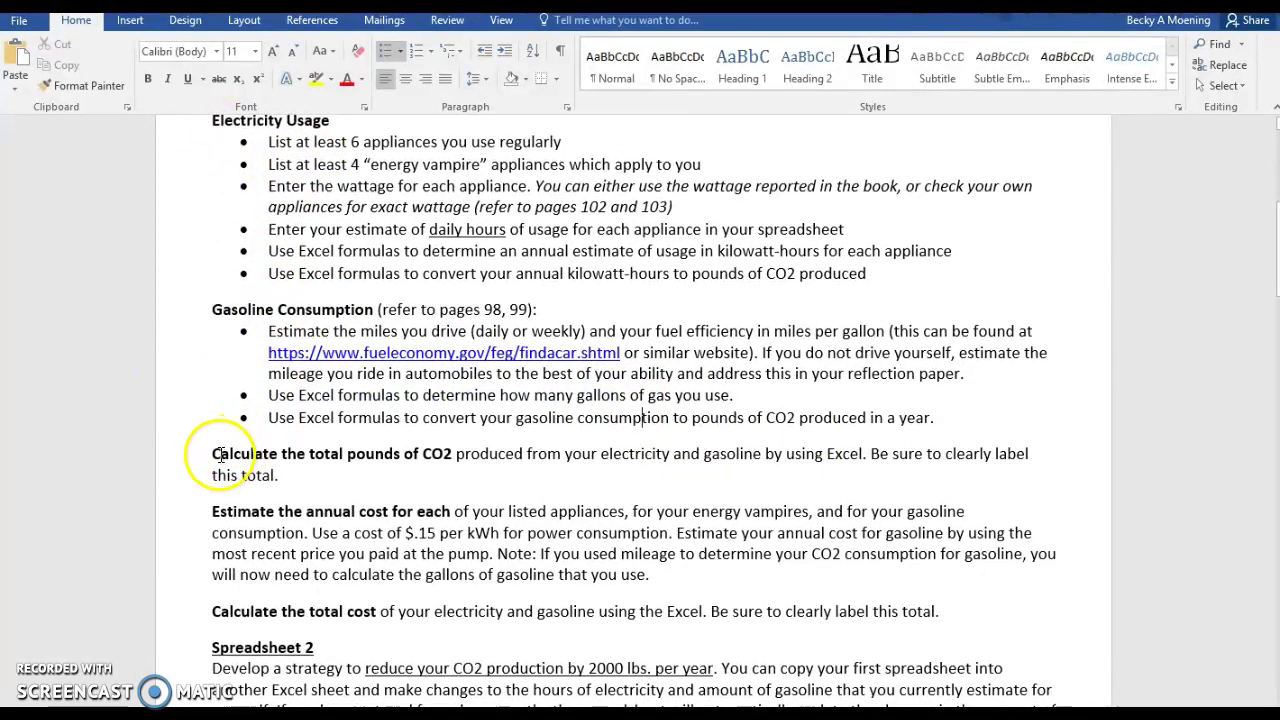
drag(211, 454, 453, 460)
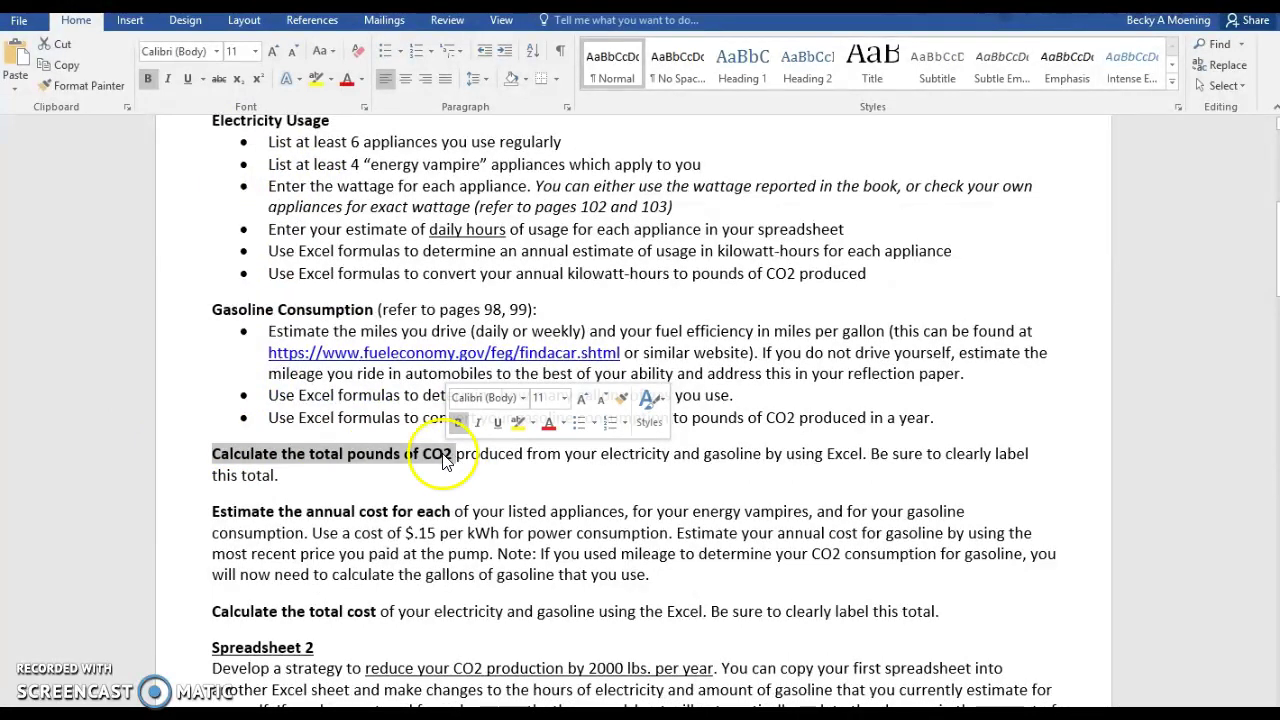
scroll(445, 462, down, 1)
drag(211, 457, 453, 458)
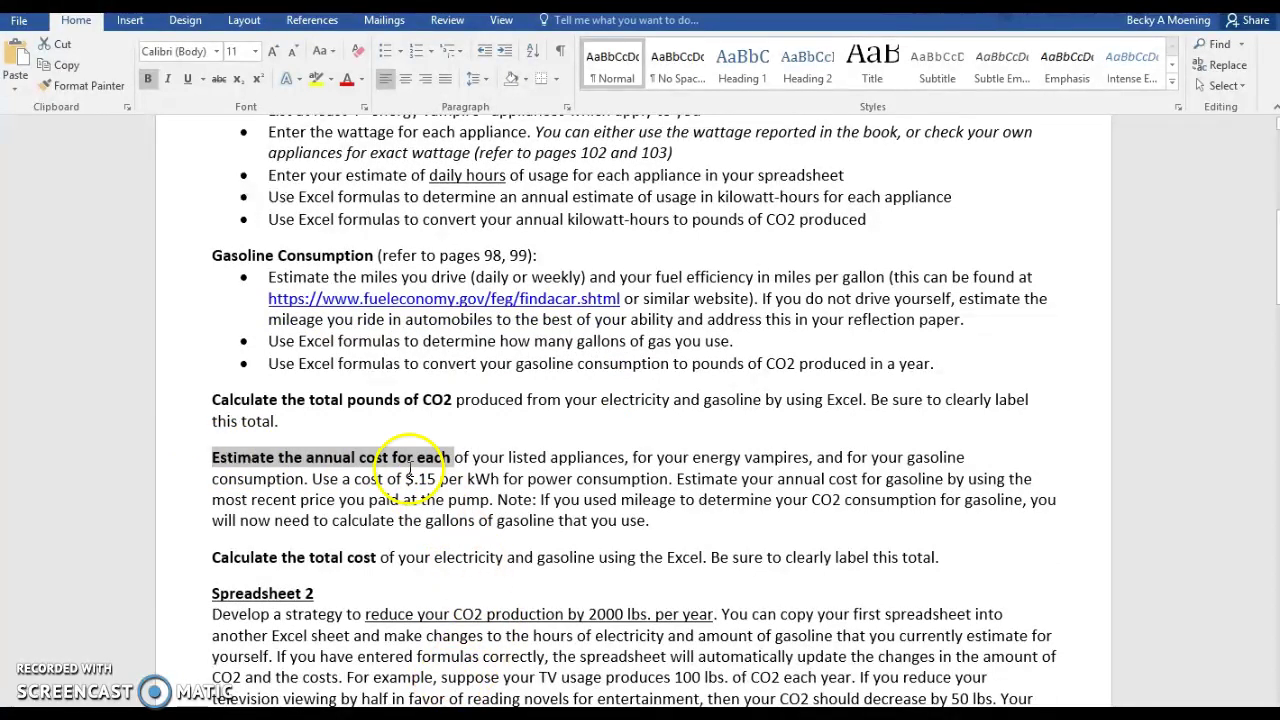
drag(406, 479, 523, 479)
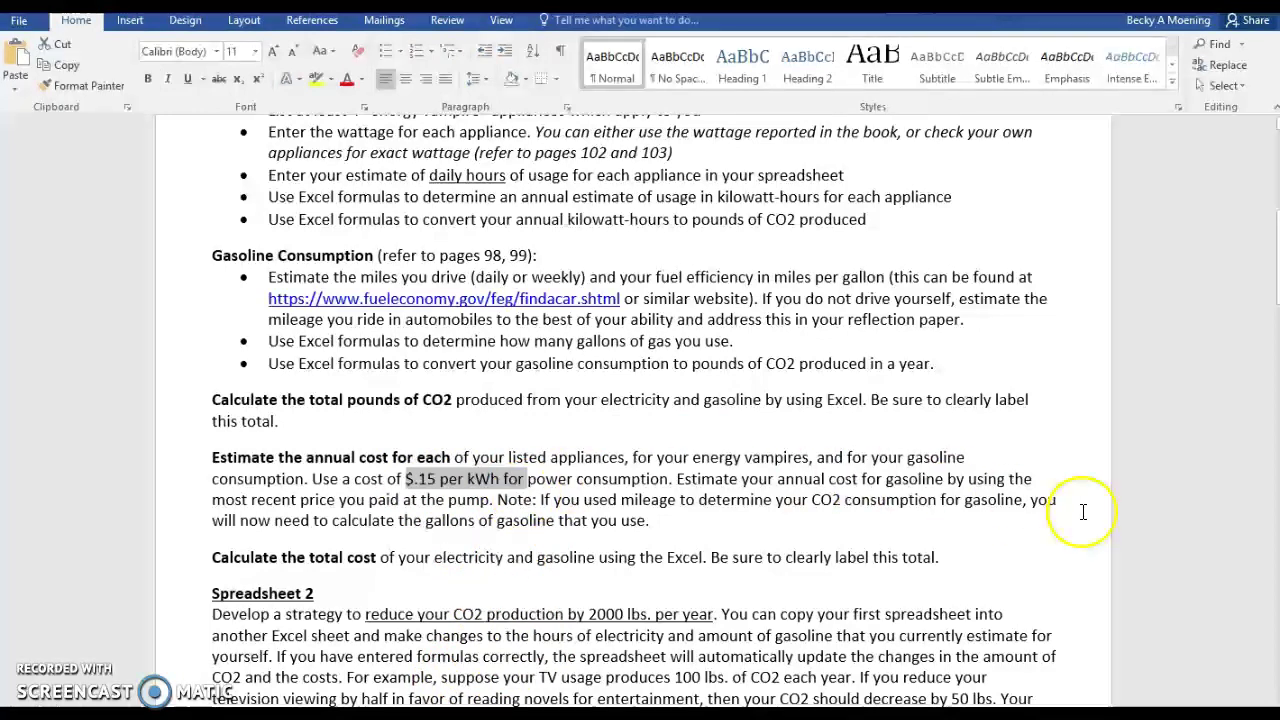
double_click(905, 479)
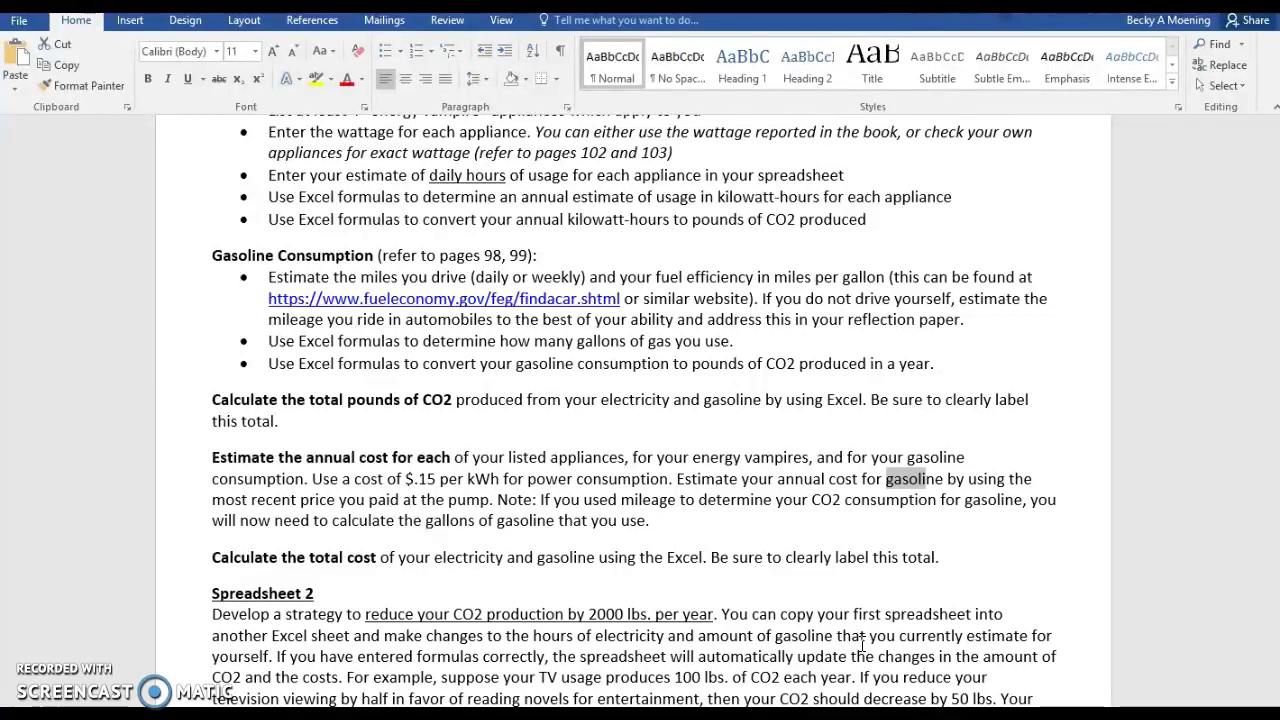
drag(214, 568, 353, 572)
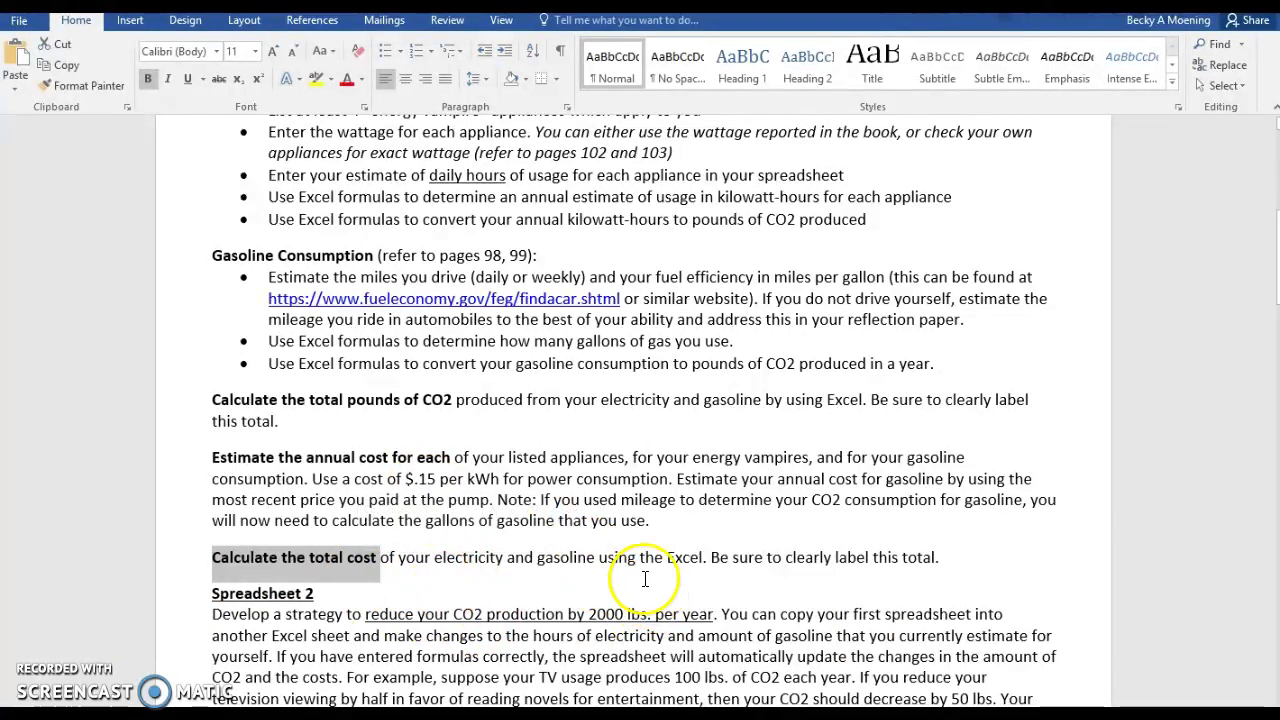
Review the total cost labelling requirement and the Spreadsheet 2 paragraph on reducing CO2 production by 2000 lbs. per year.
drag(805, 557, 900, 557)
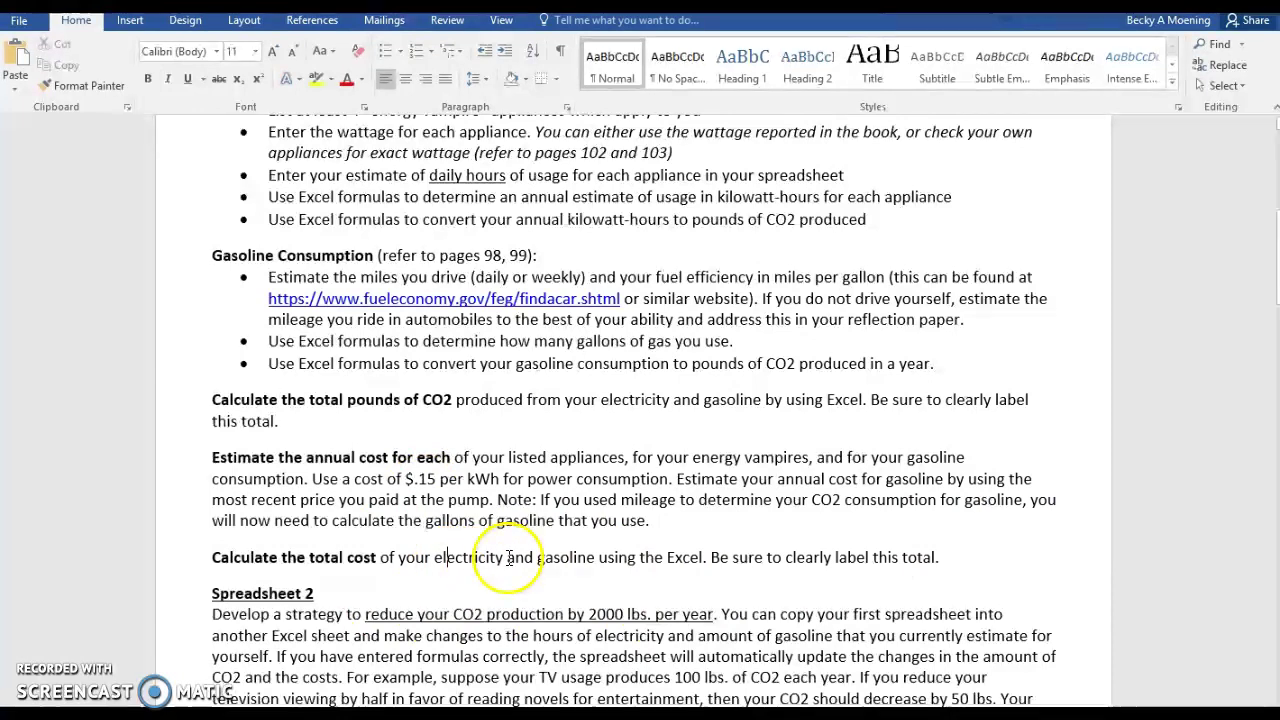
scroll(520, 565, down, 5)
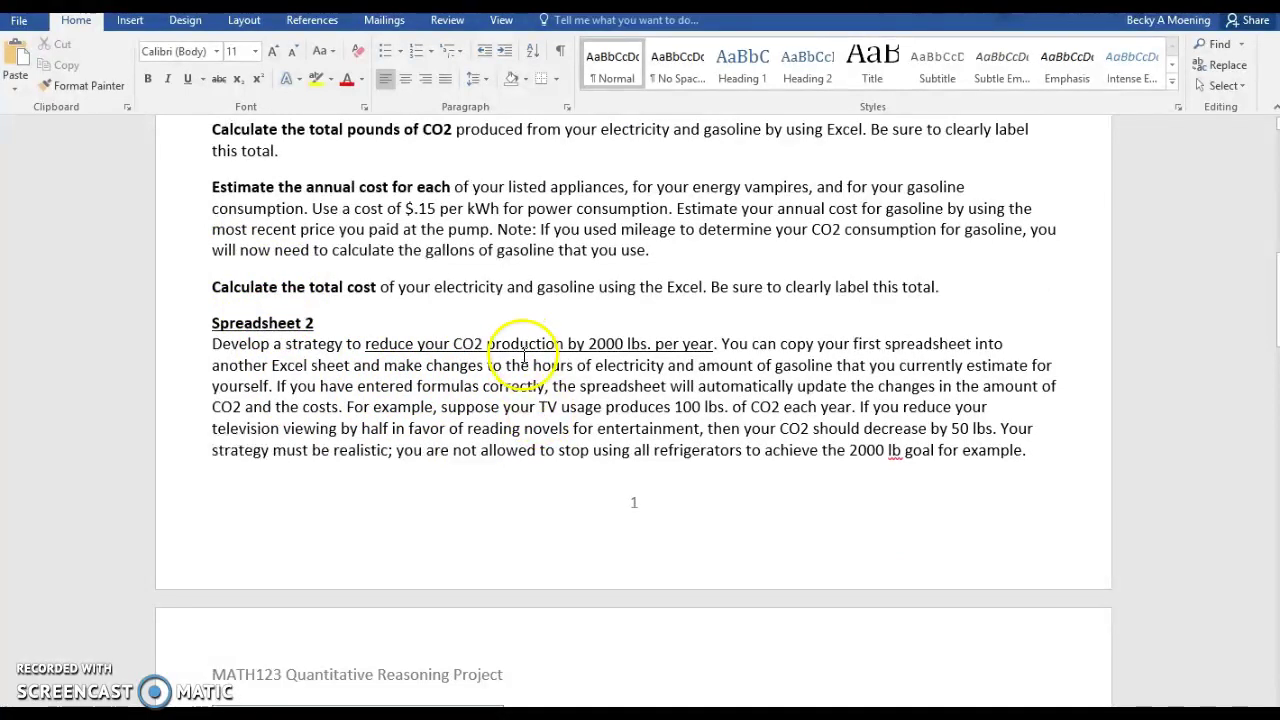
scroll(524, 357, down, 1)
Switch to the Book1 workbook in Excel, maximized, and multiply A2 by B2 in cell C2 with the formula =A2*B2.
drag(1279, 125, 586, 109)
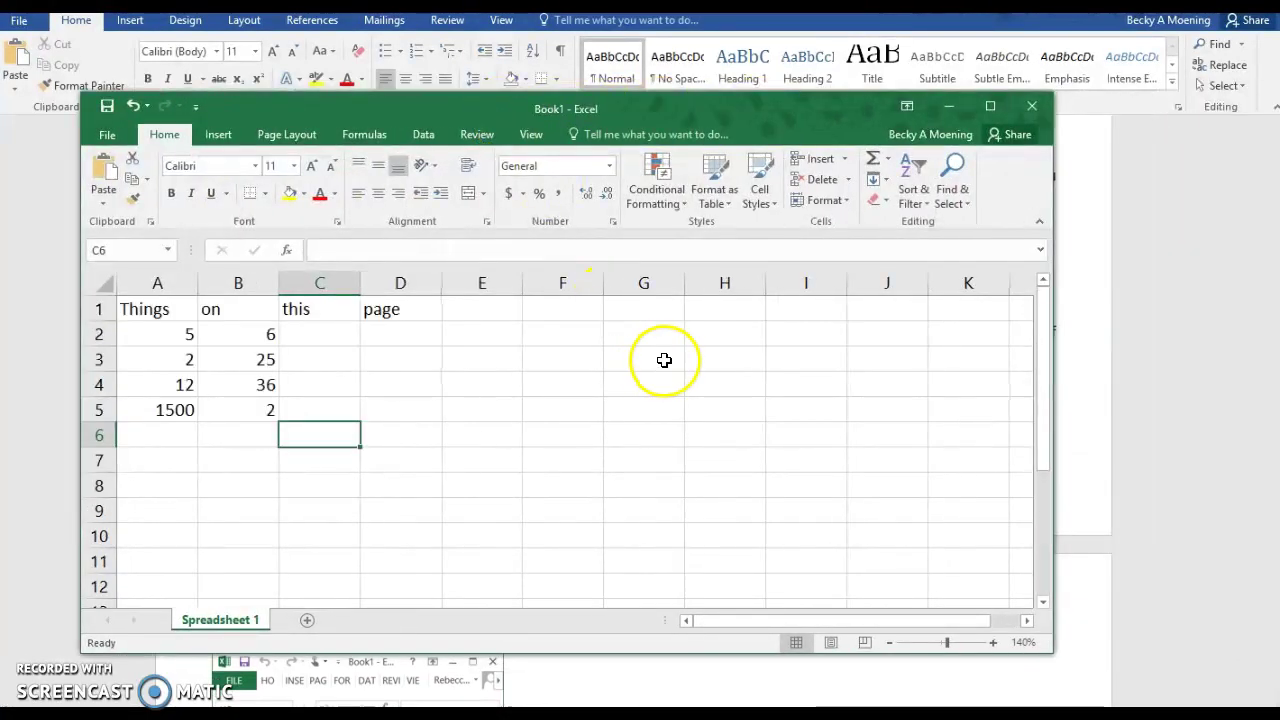
click(990, 106)
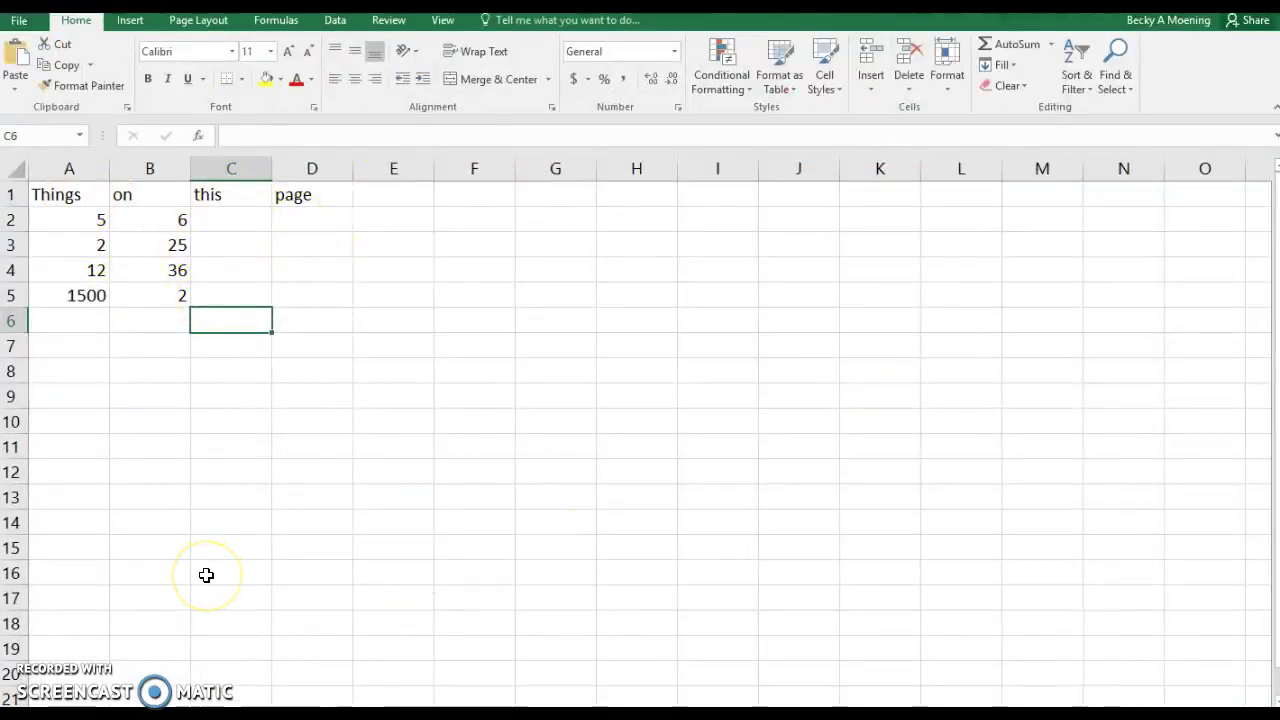
click(69, 228)
click(250, 219)
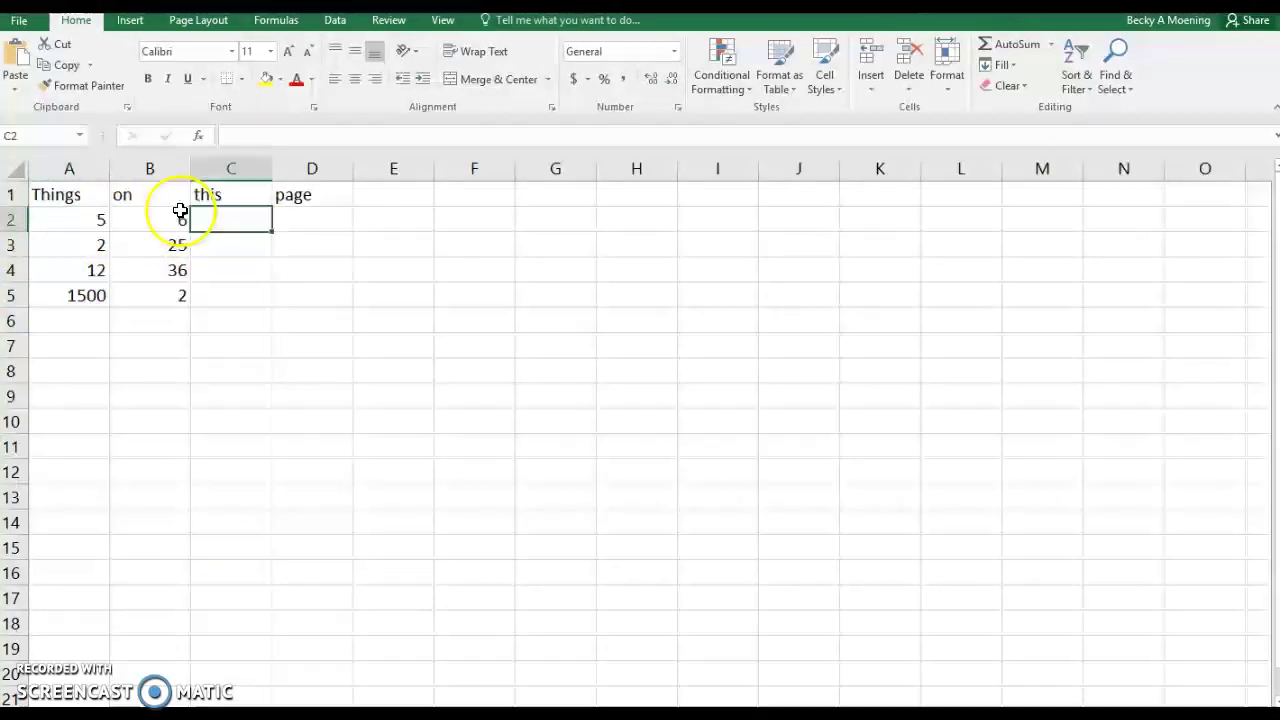
drag(76, 221, 160, 220)
click(239, 216)
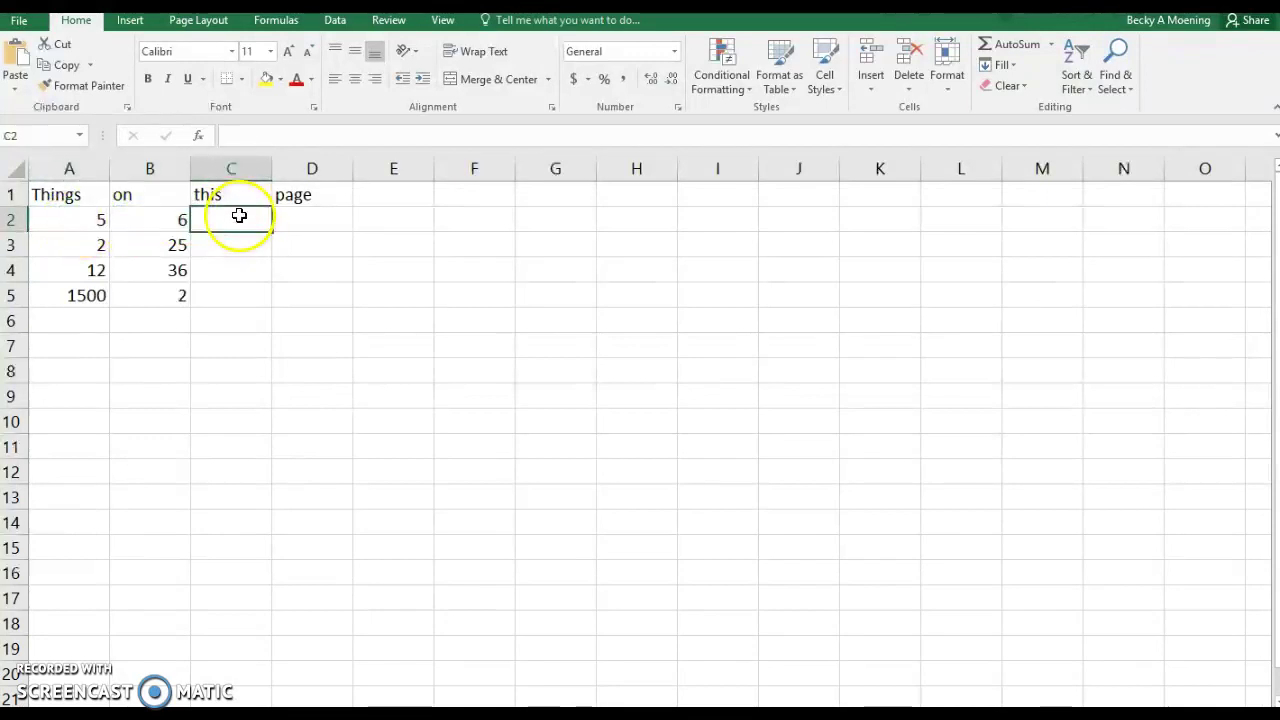
text(=)
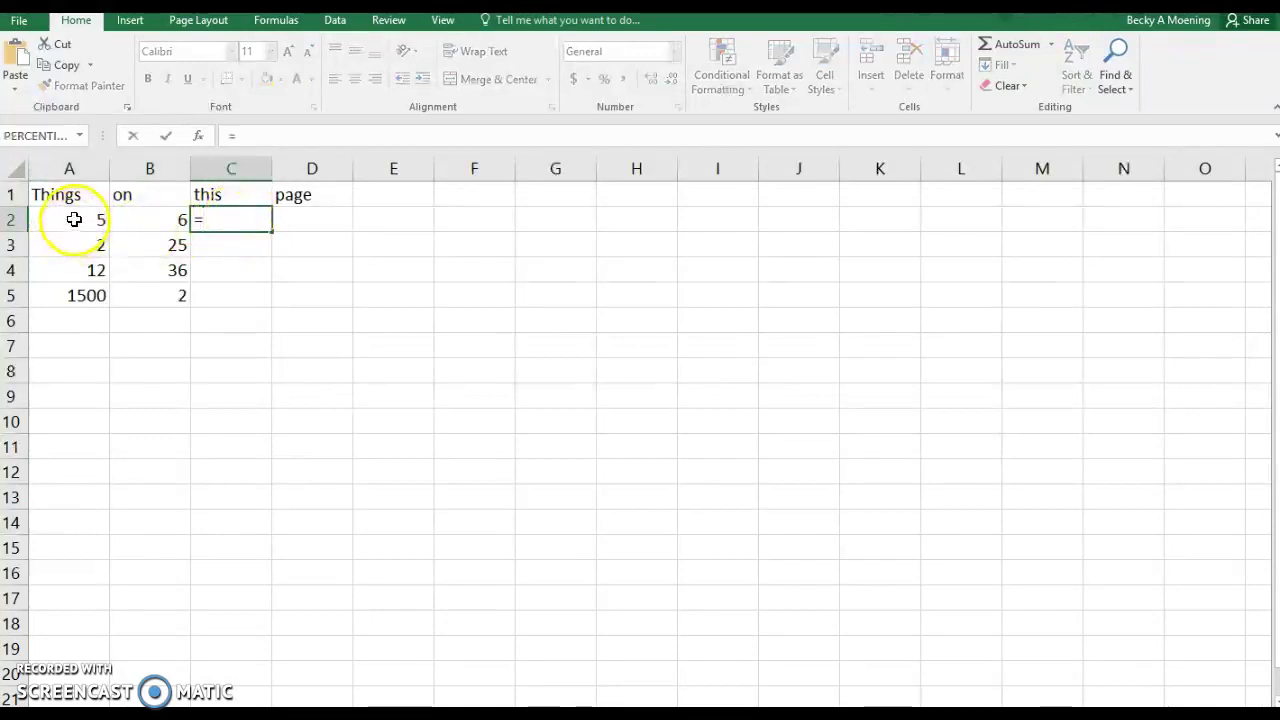
click(75, 220)
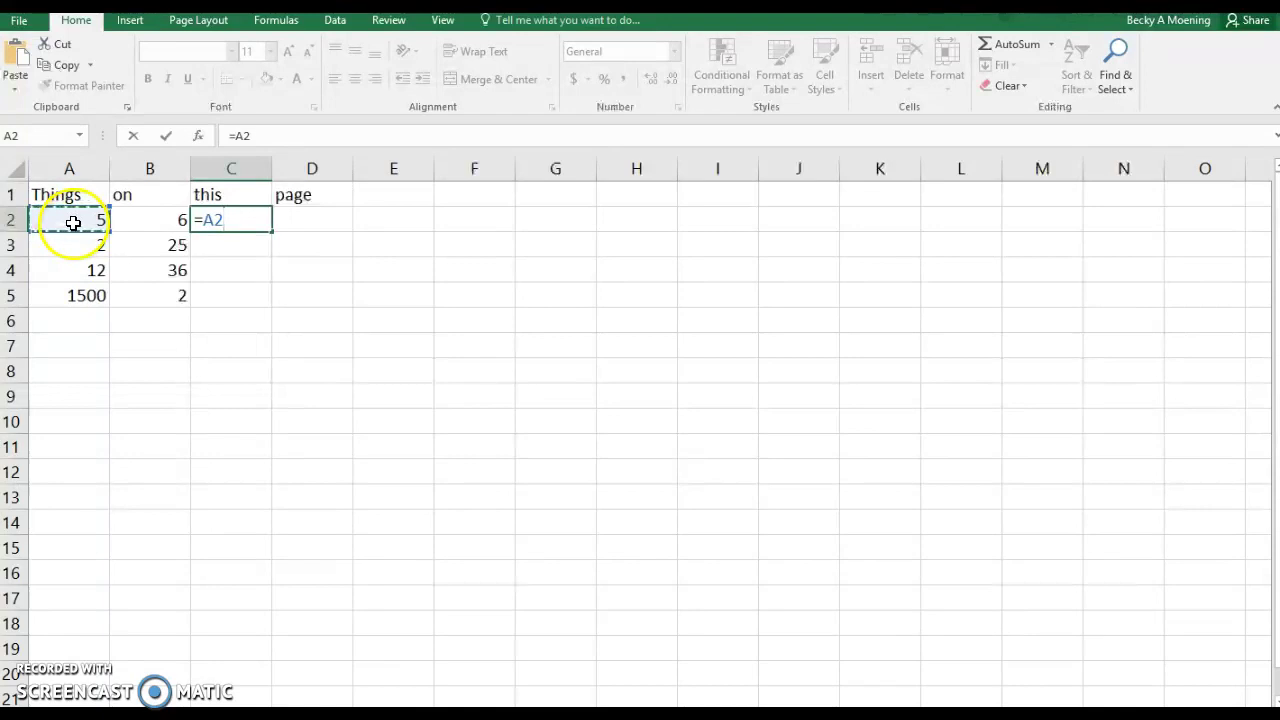
text(*)
click(140, 218)
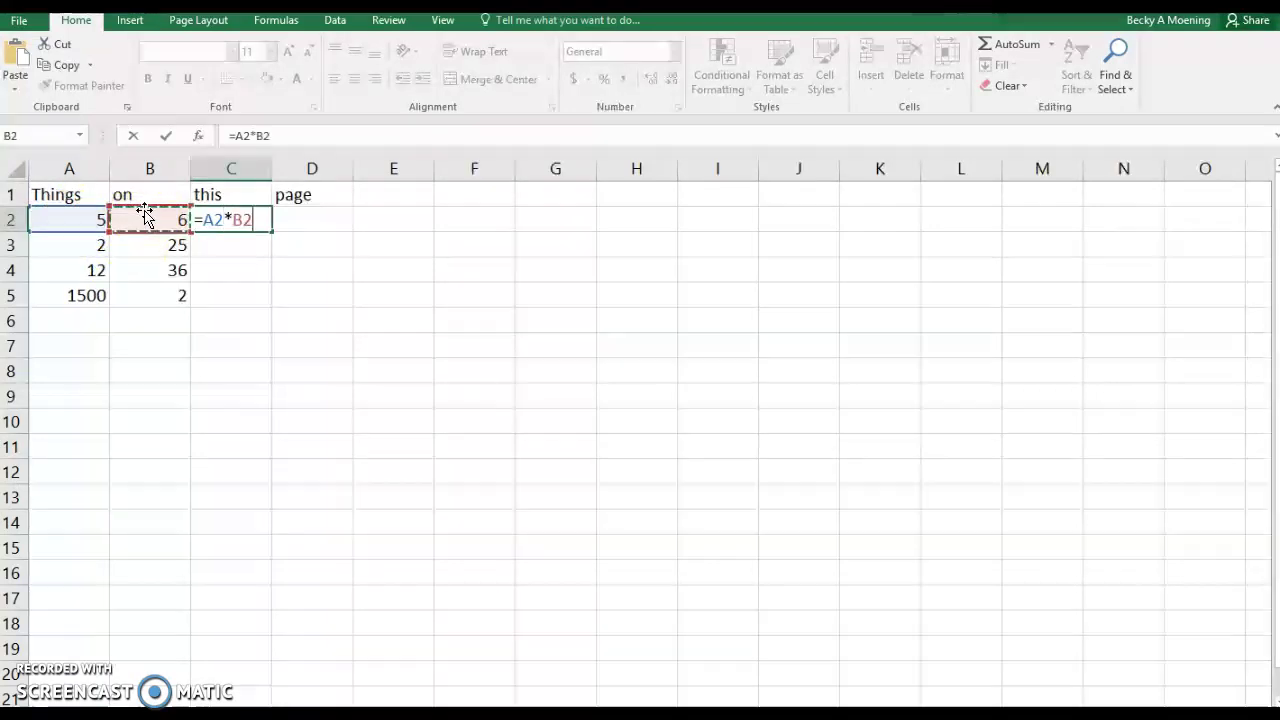
key(Return)
Copy the multiplication formula from C2 down through C5 and check the filled cells.
click(216, 216)
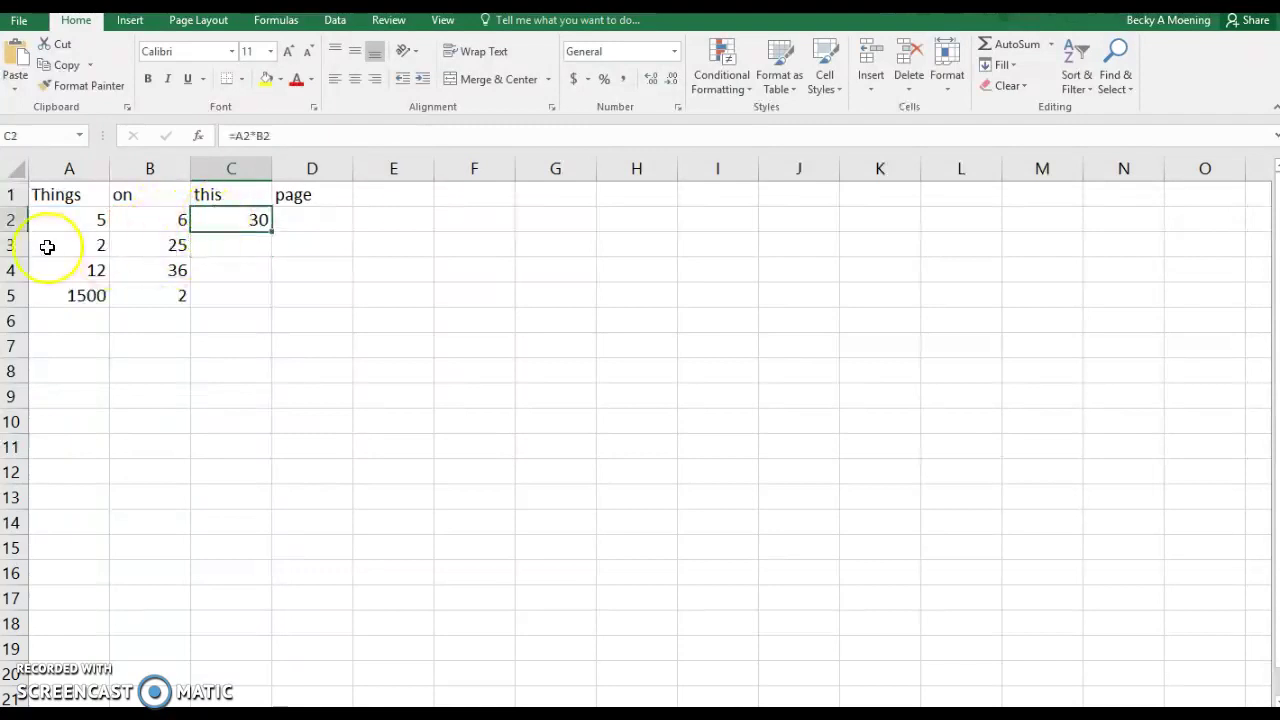
drag(106, 242, 150, 295)
click(248, 228)
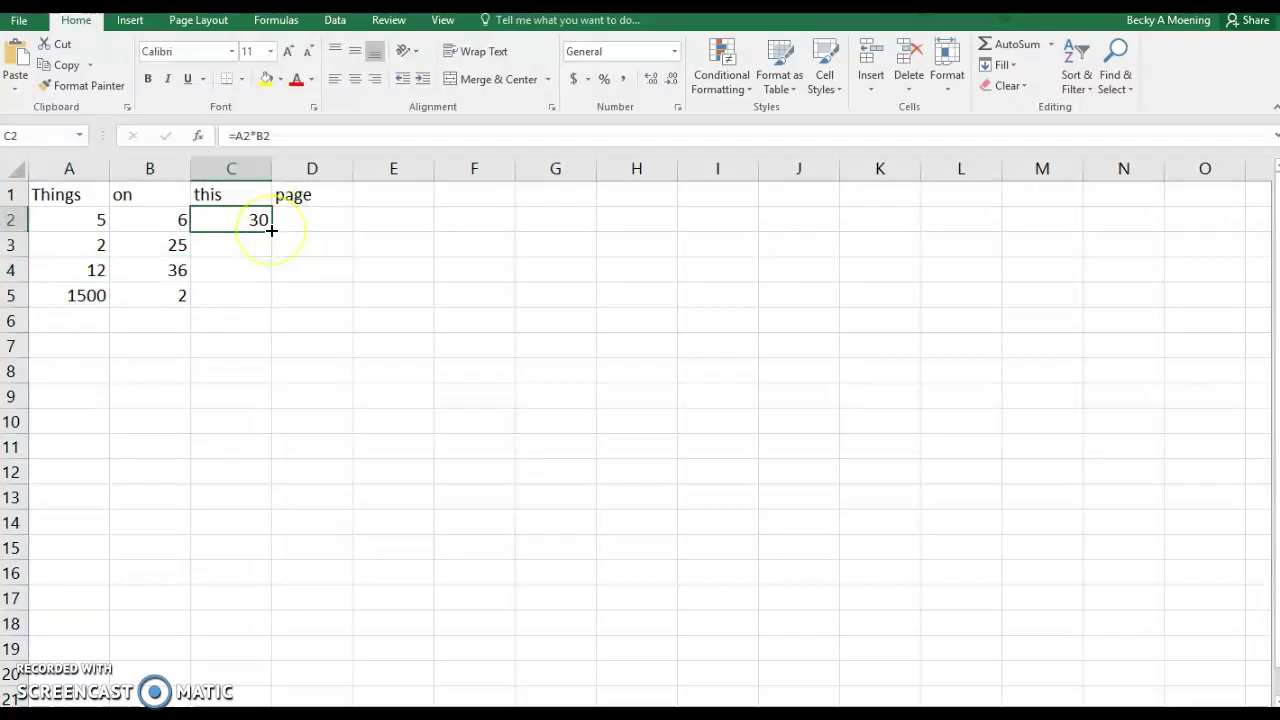
double_click(270, 230)
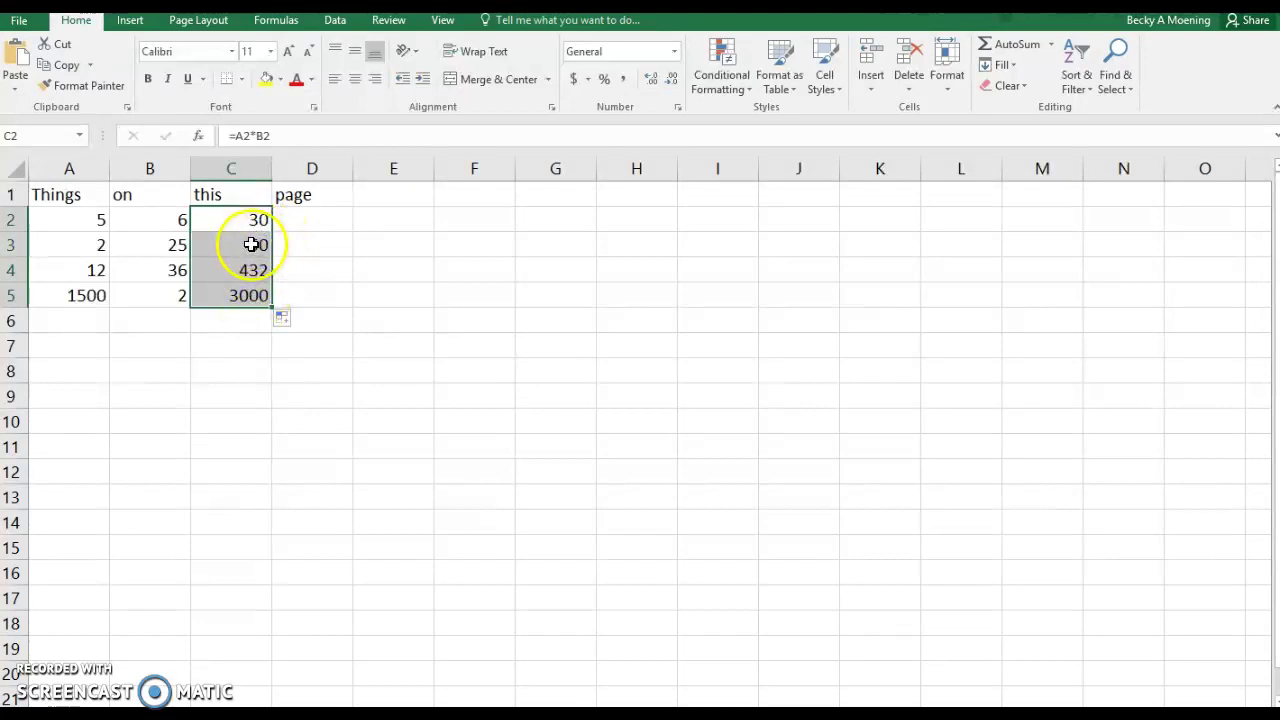
click(249, 246)
click(242, 270)
click(240, 296)
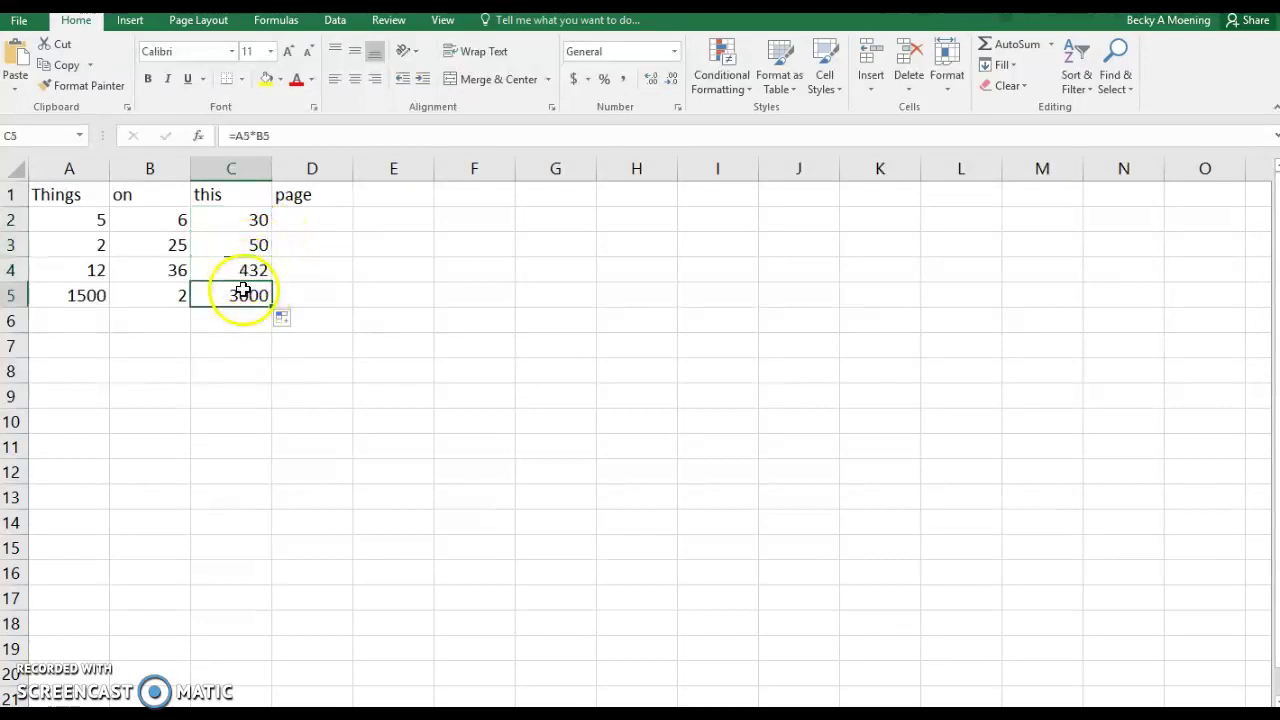
drag(284, 136, 228, 136)
text(=)
click(231, 220)
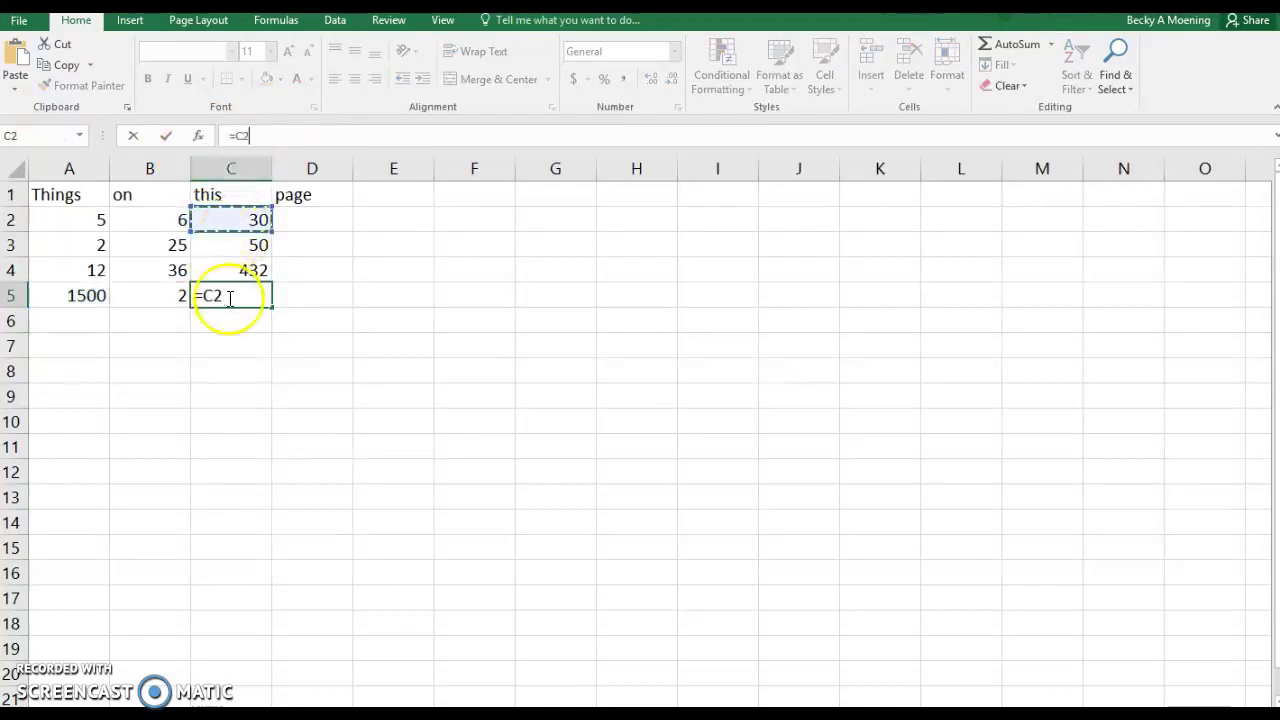
key(ctrl+z)
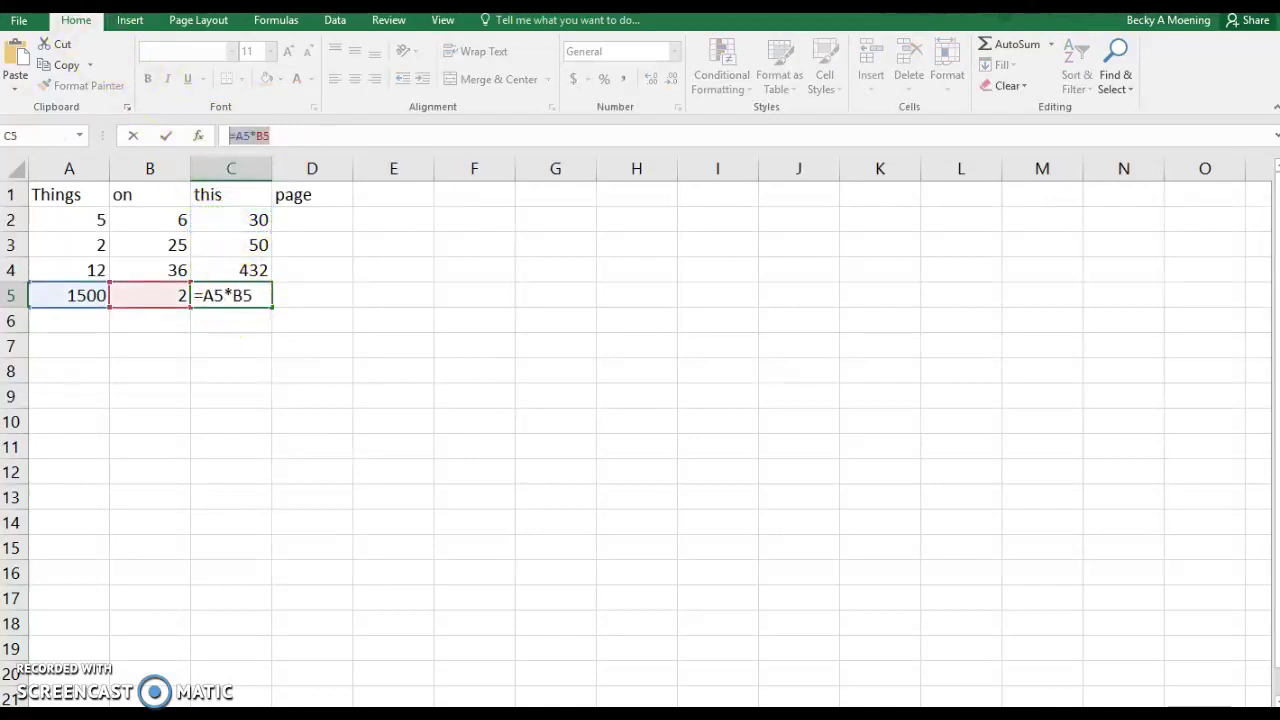
key(Return)
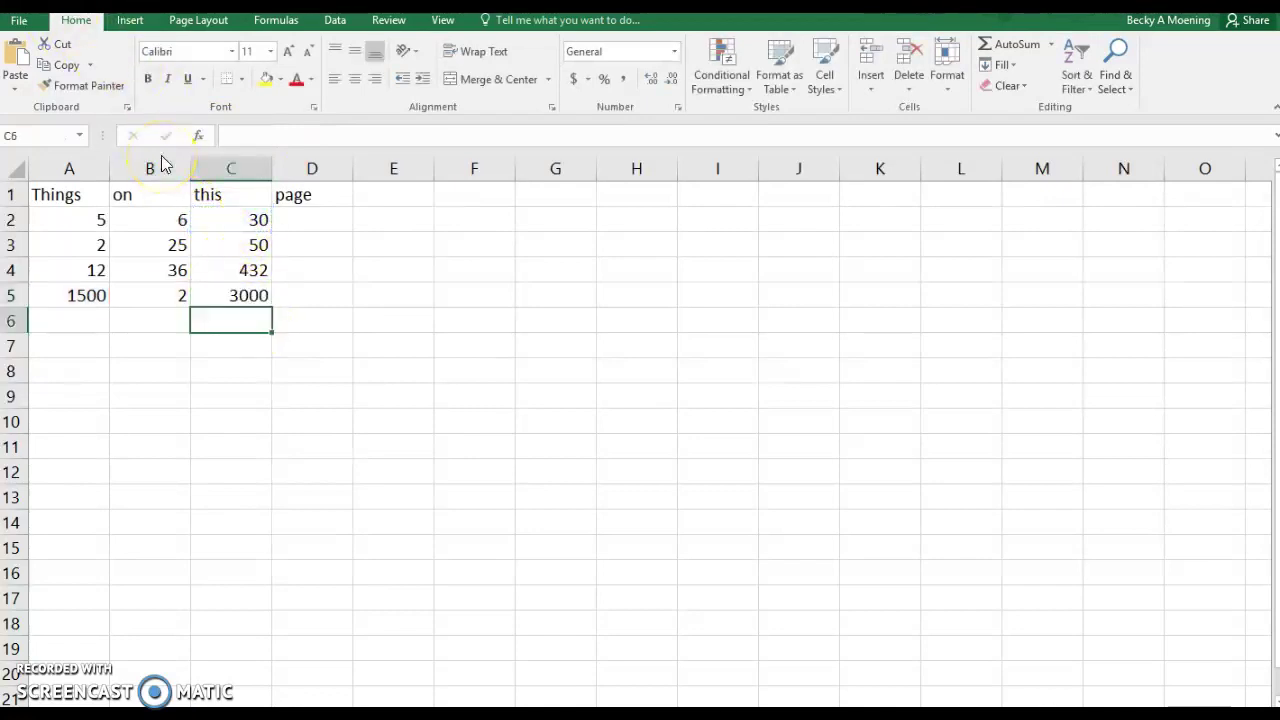
Go through cells C2 to C5 one by one to inspect how each row's formula references its own cells.
click(241, 219)
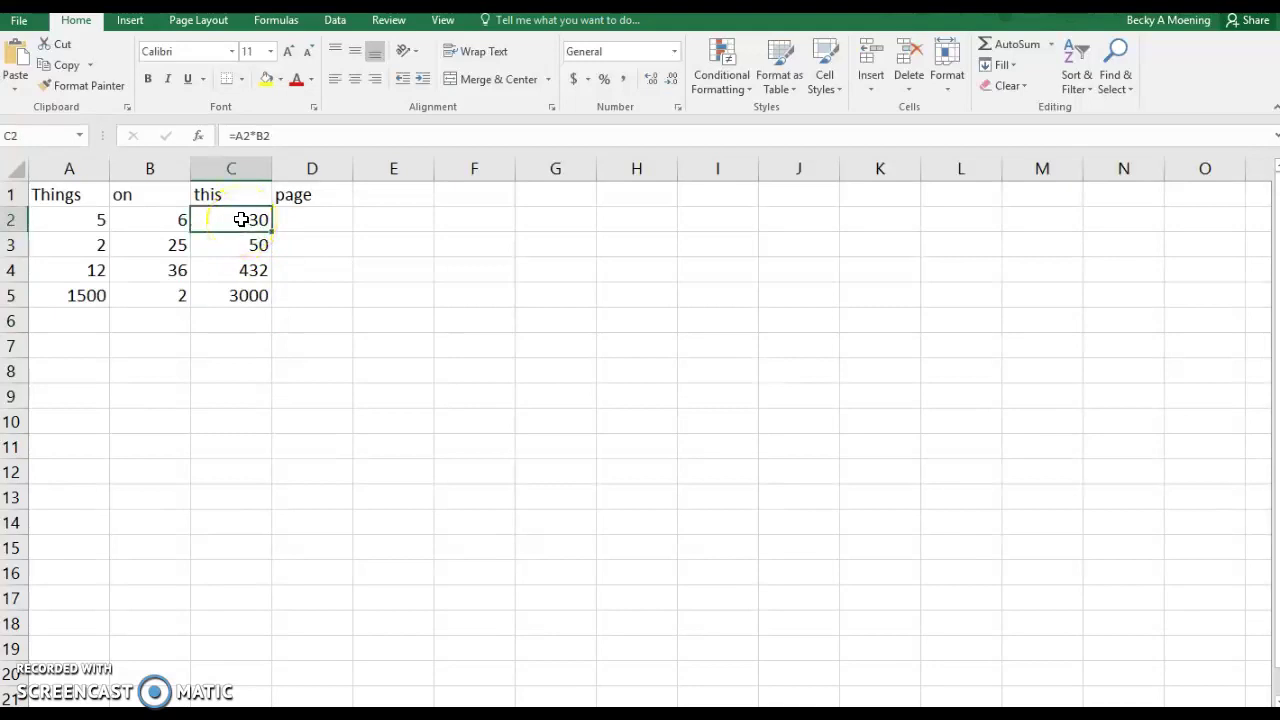
key(Down)
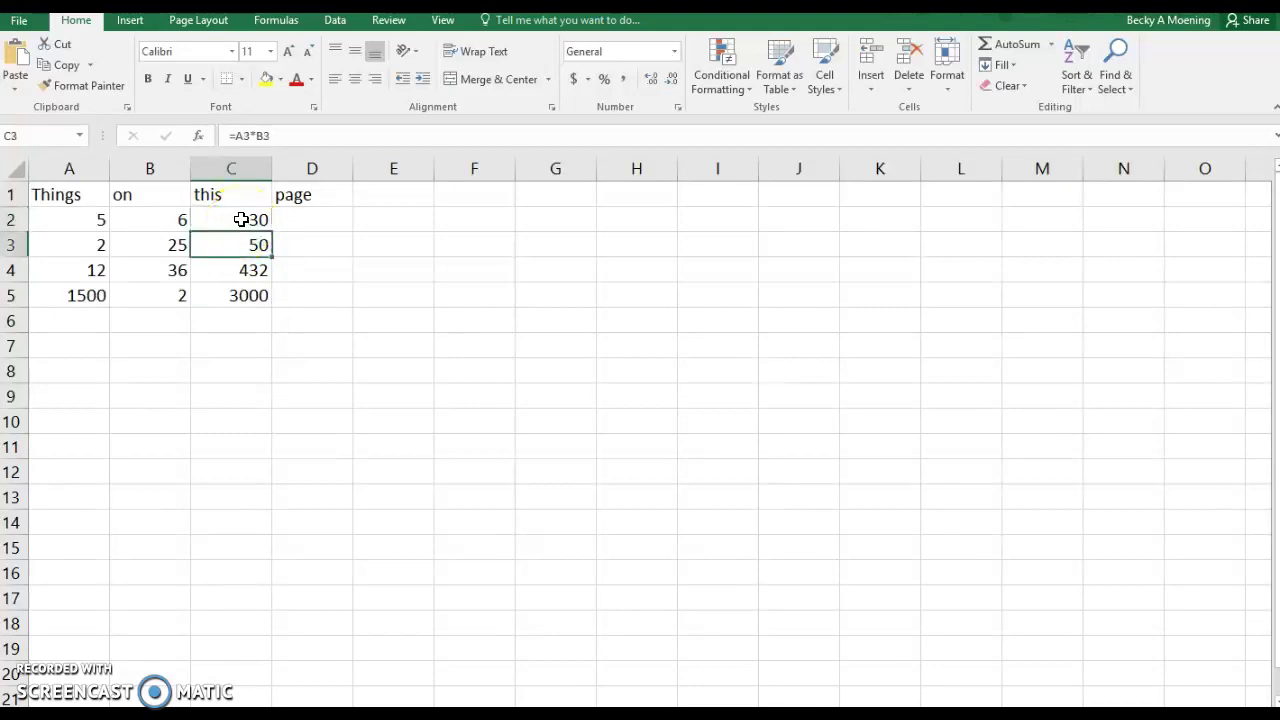
key(Down)
key(Down)
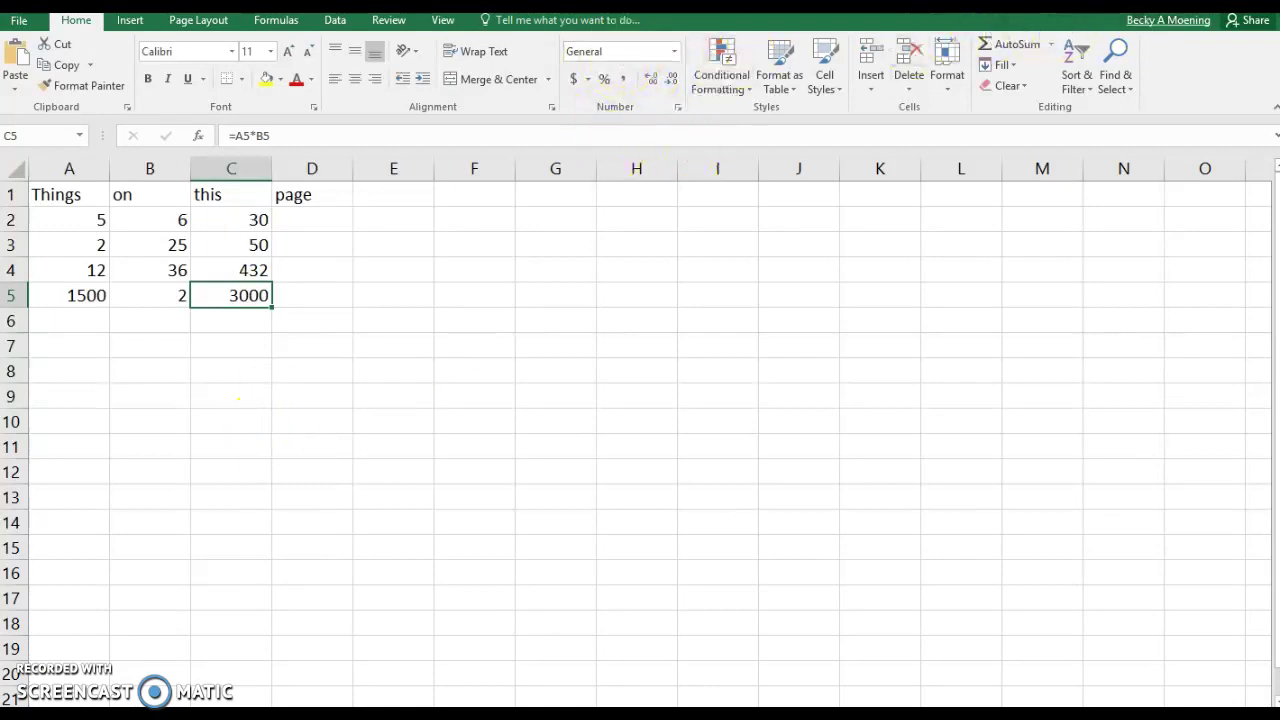
Restore the workbook to a smaller window and copy the table in A1:D5 into a new sheet starting at A1.
drag(945, 2, 645, 30)
drag(990, 576, 1245, 688)
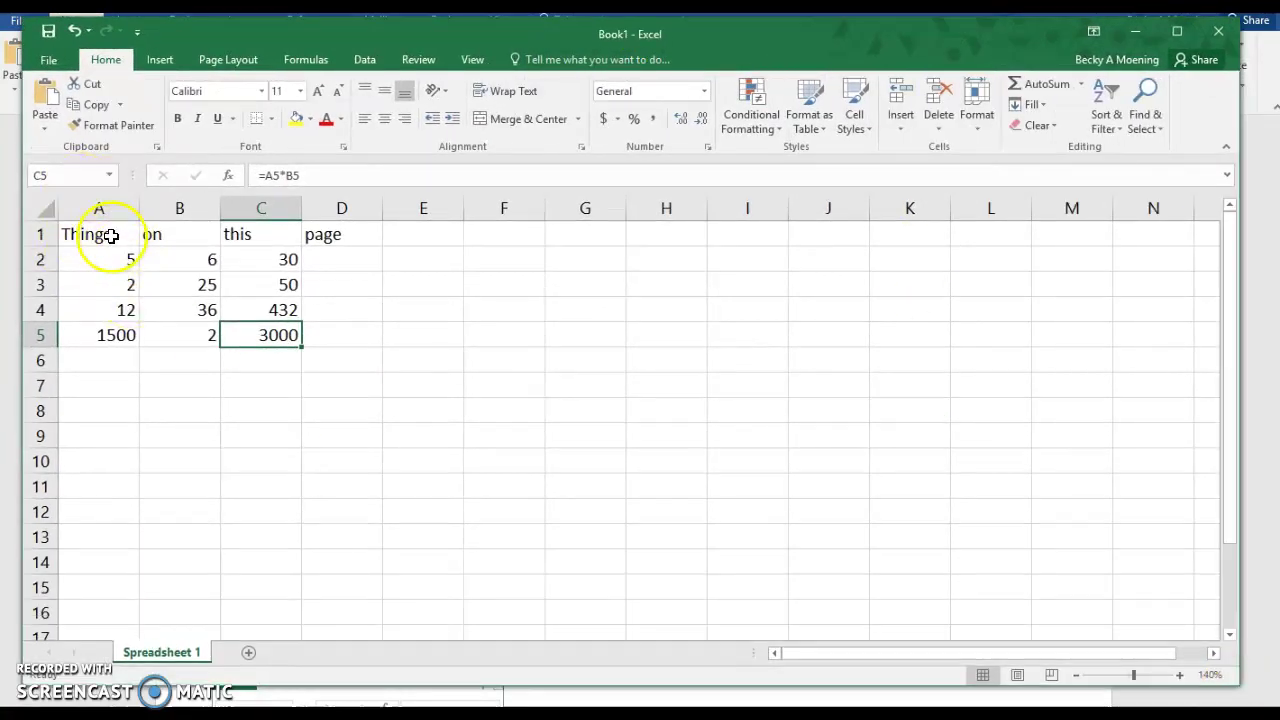
drag(100, 234, 322, 347)
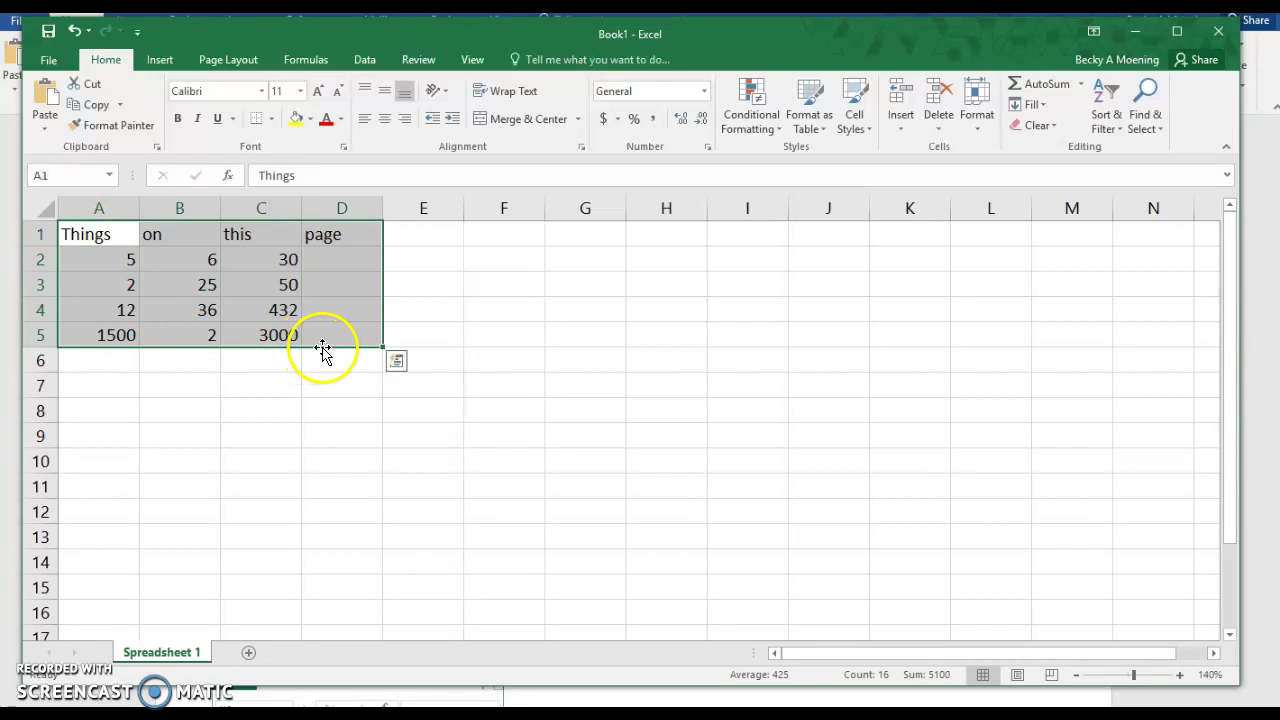
click(86, 247)
click(84, 232)
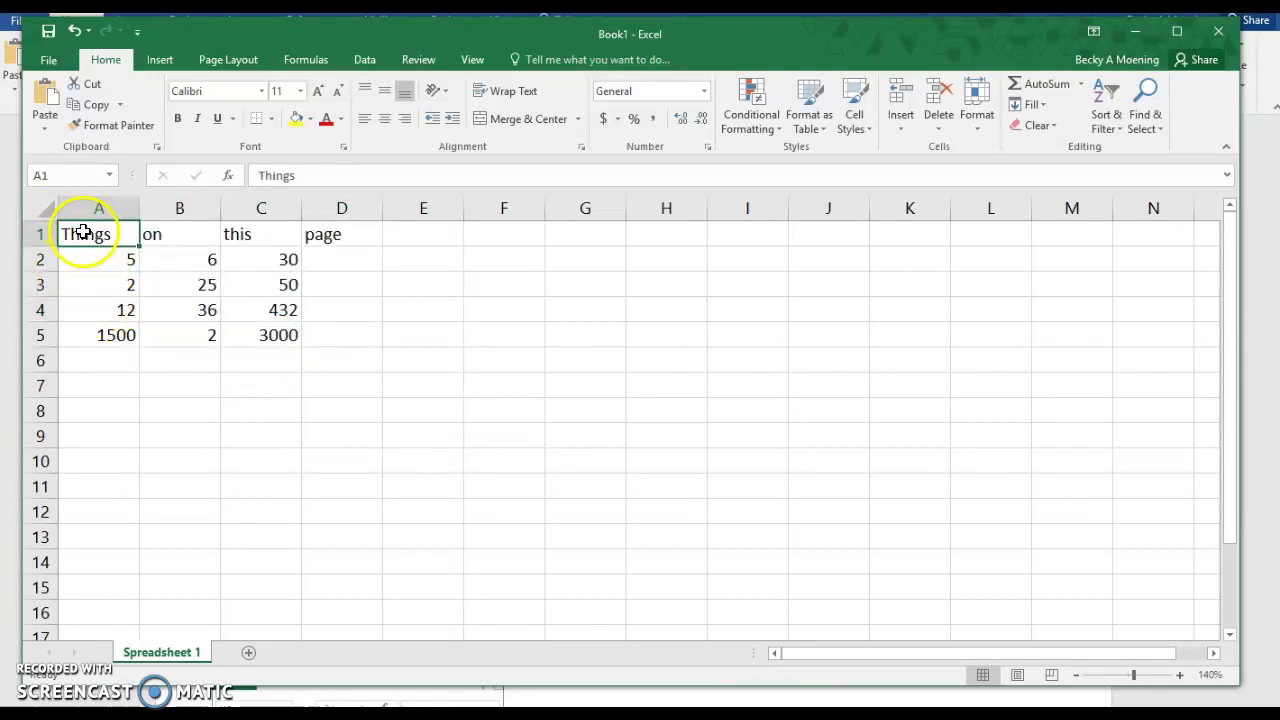
drag(86, 234, 359, 344)
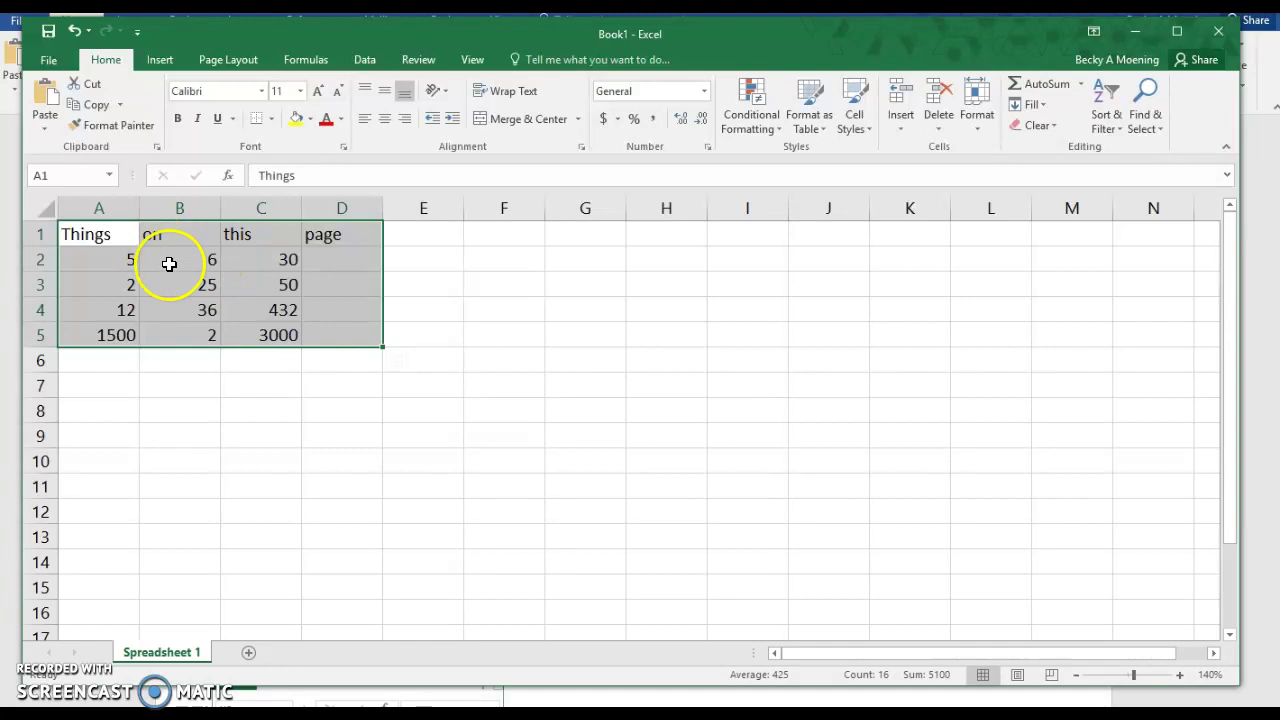
right_click(169, 263)
click(195, 298)
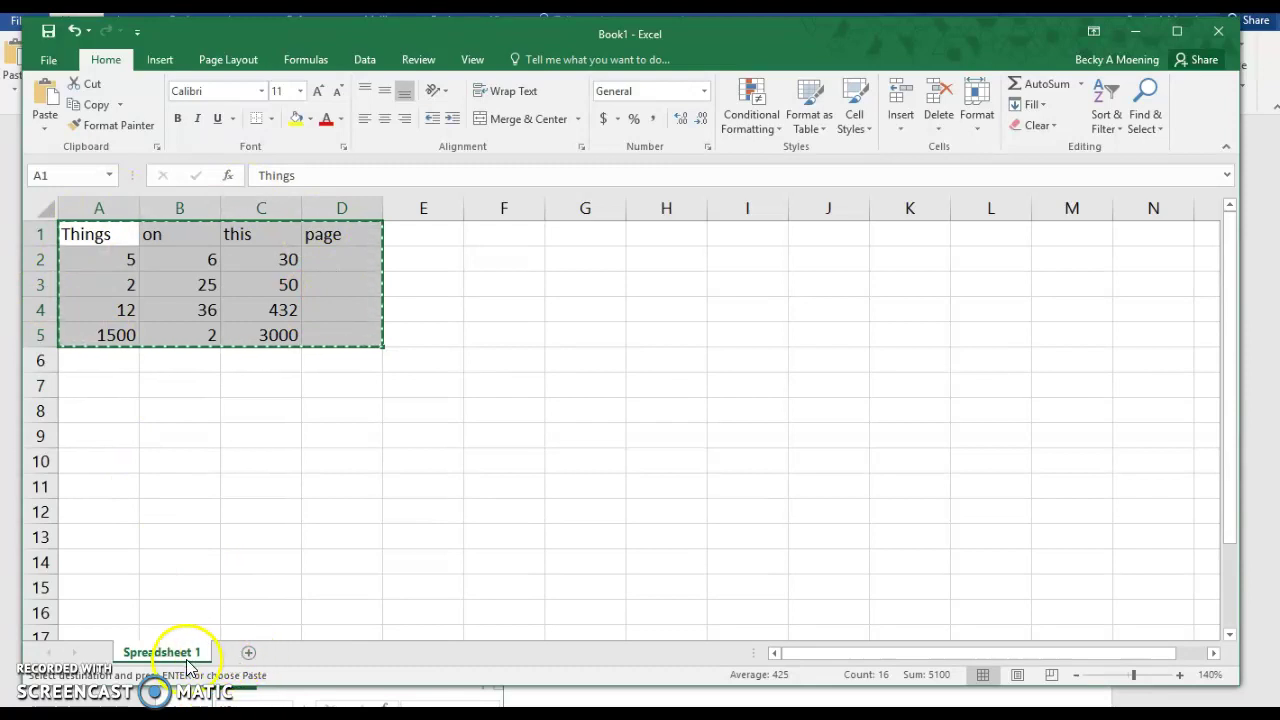
click(249, 654)
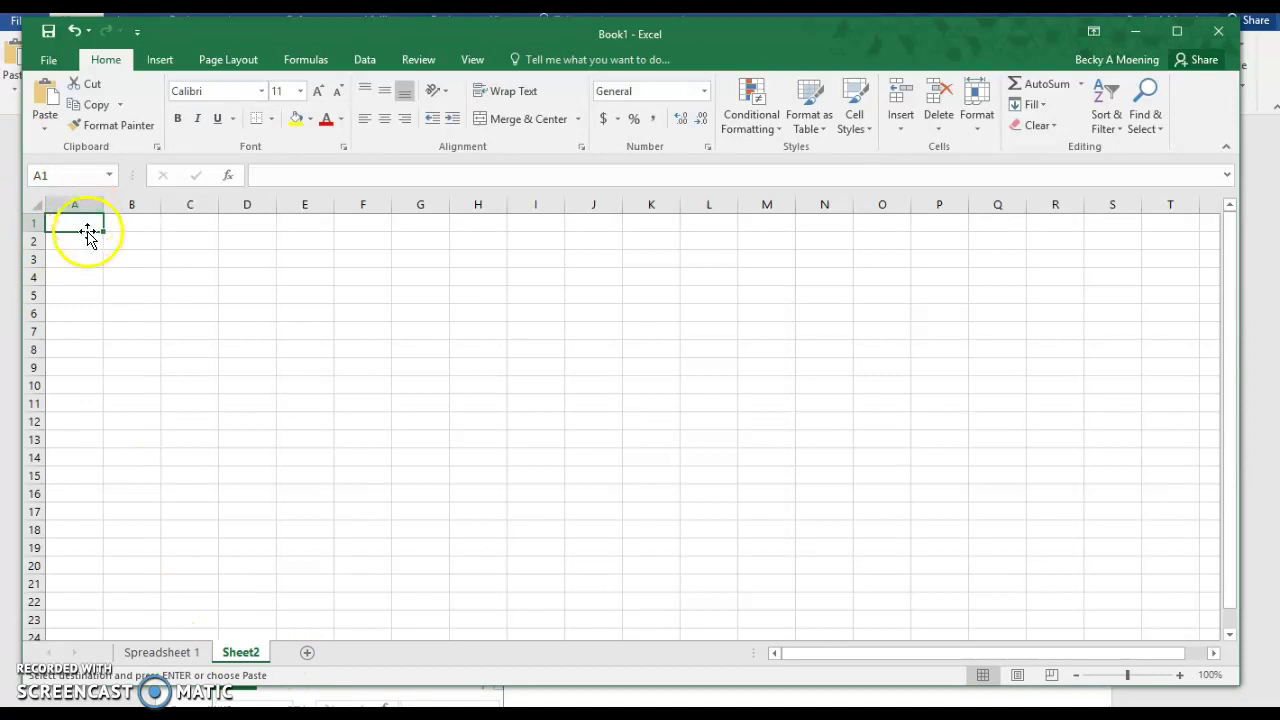
key(ctrl+v)
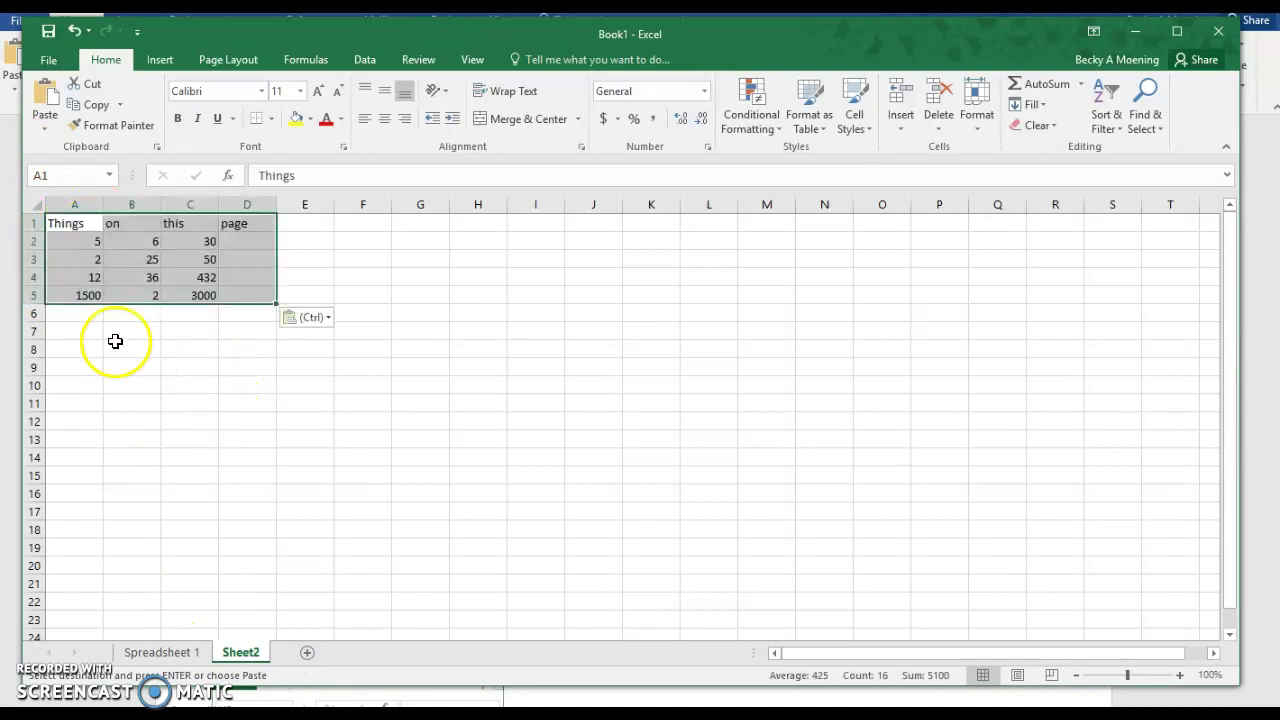
Change cell B3 on the new sheet to 10 and check the recalculated product in C3.
click(143, 259)
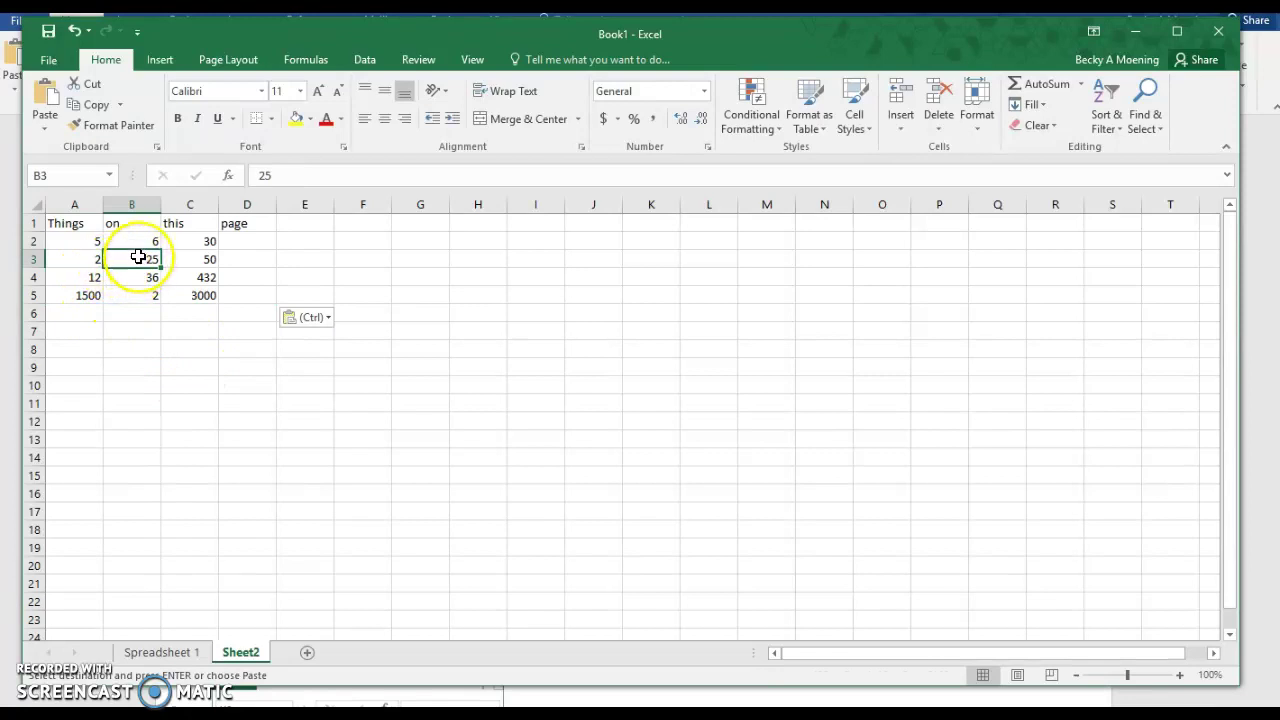
text(10)
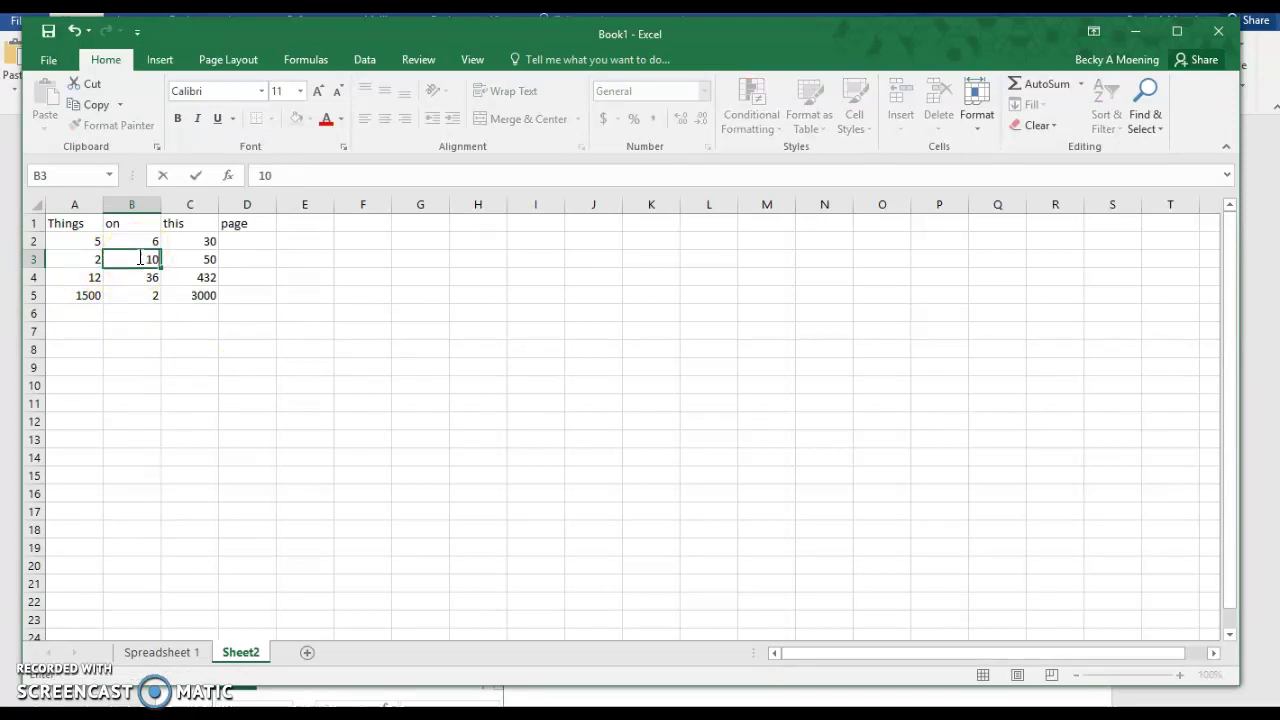
key(Return)
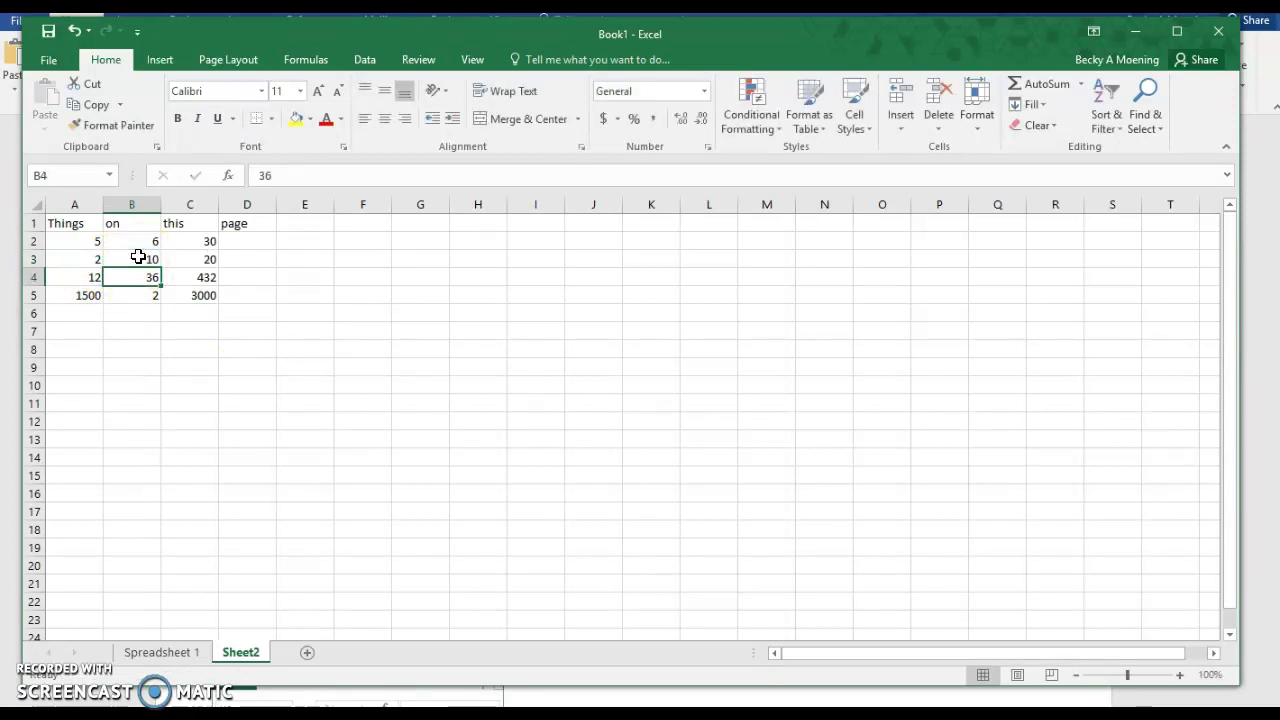
click(207, 262)
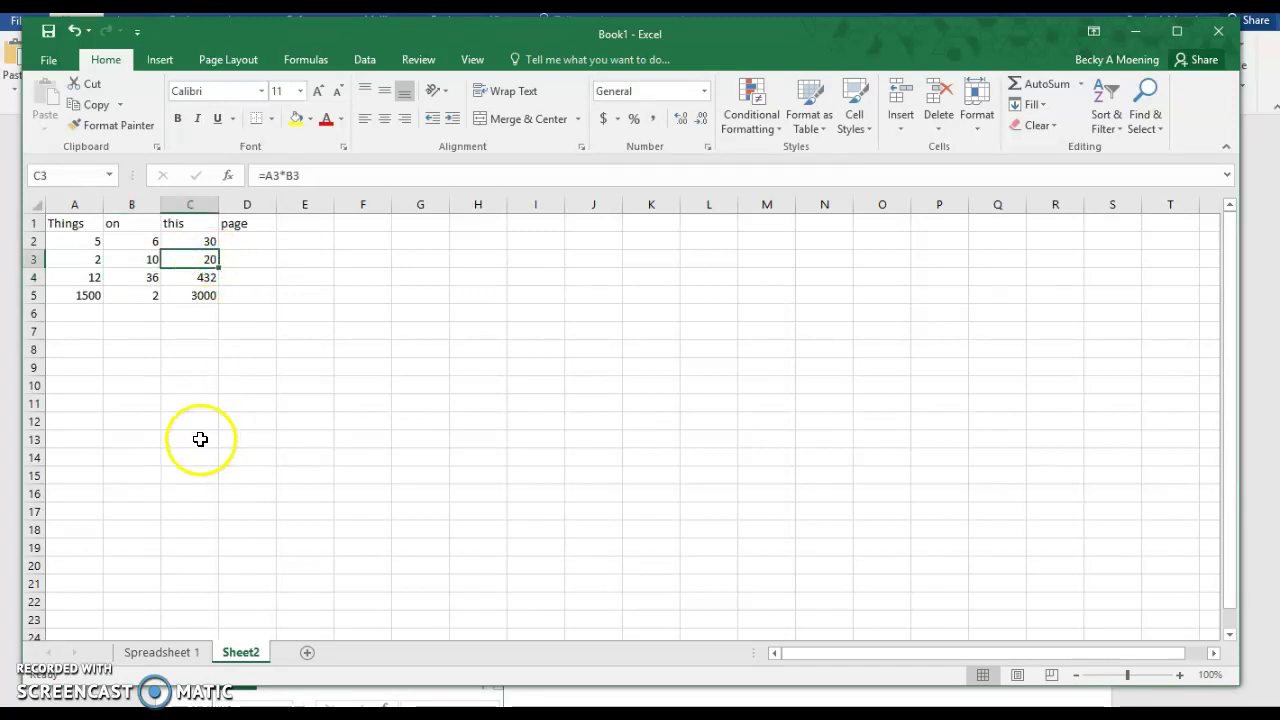
Rename Sheet2 as Spreadsheet 2 and fill its changed cell B3 with yellow.
double_click(241, 654)
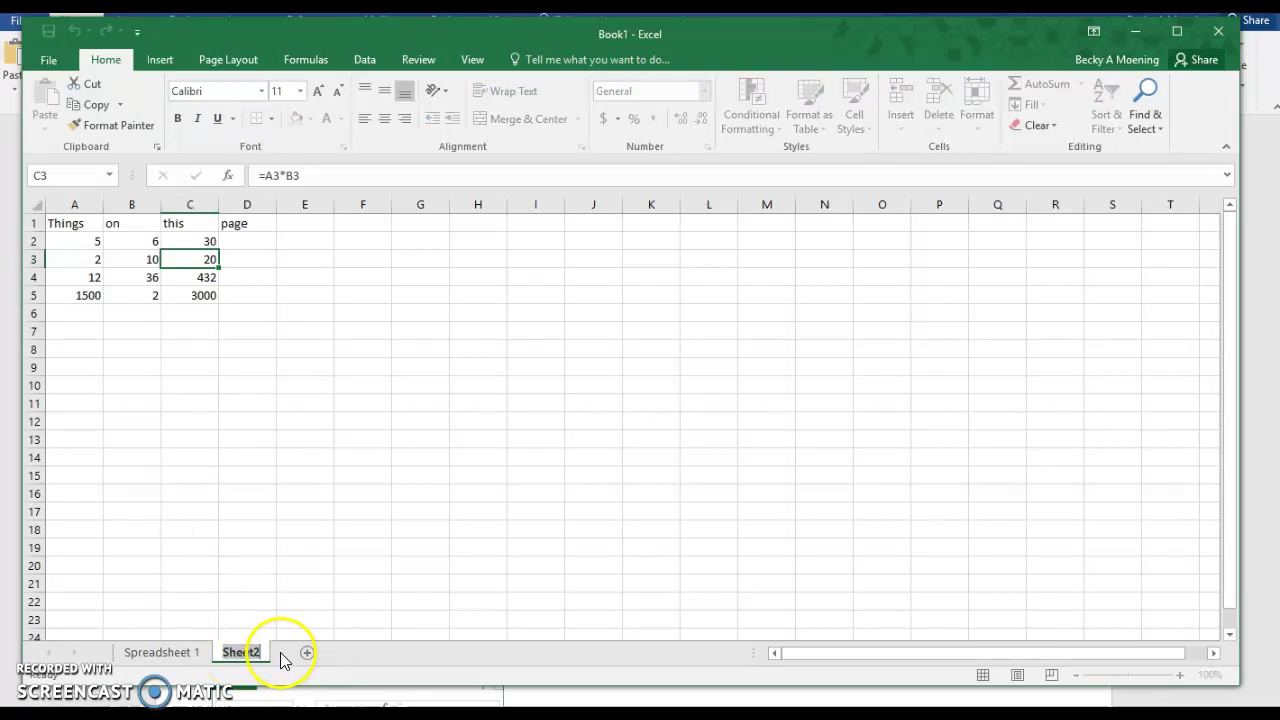
text(Spread)
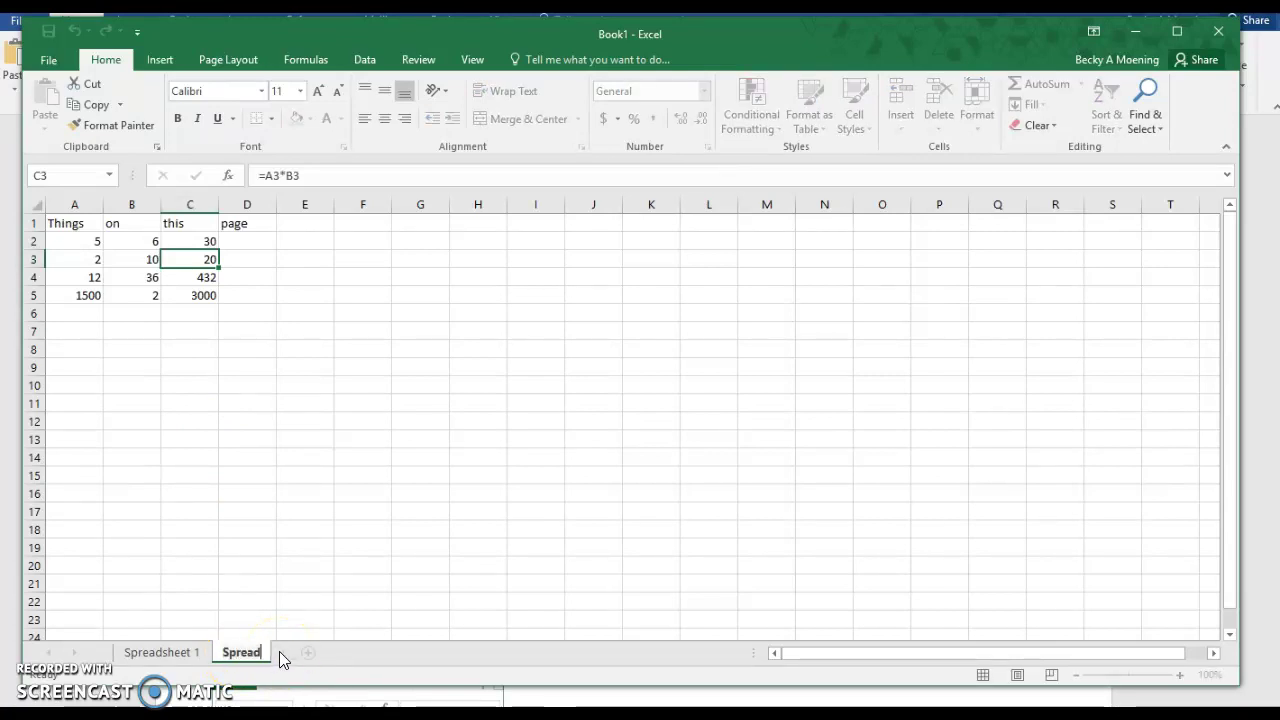
text(sheet 2)
click(317, 583)
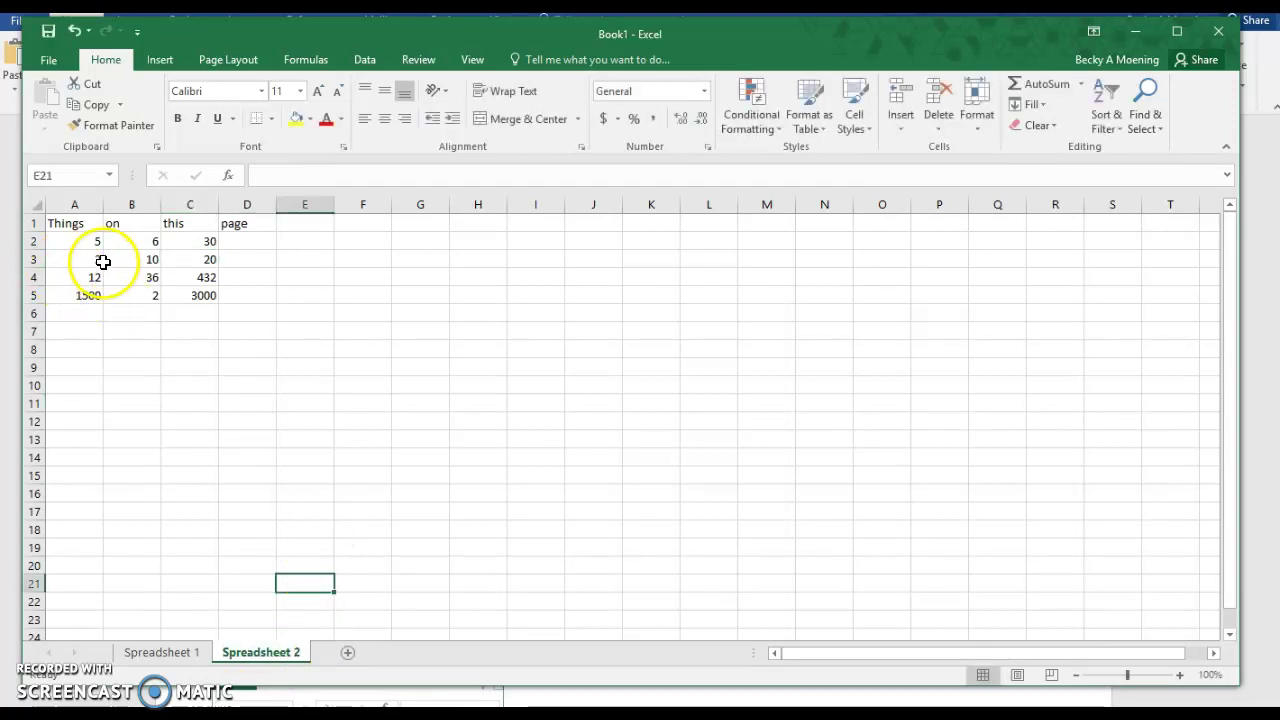
click(110, 261)
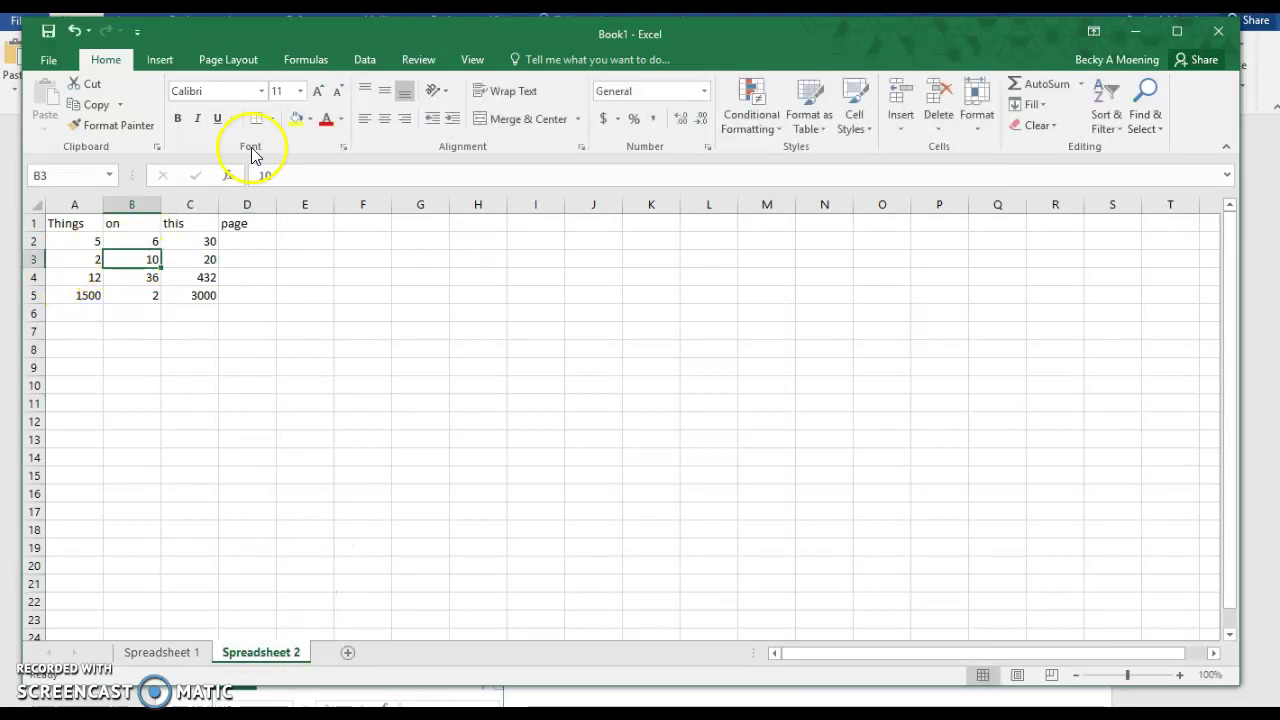
click(296, 119)
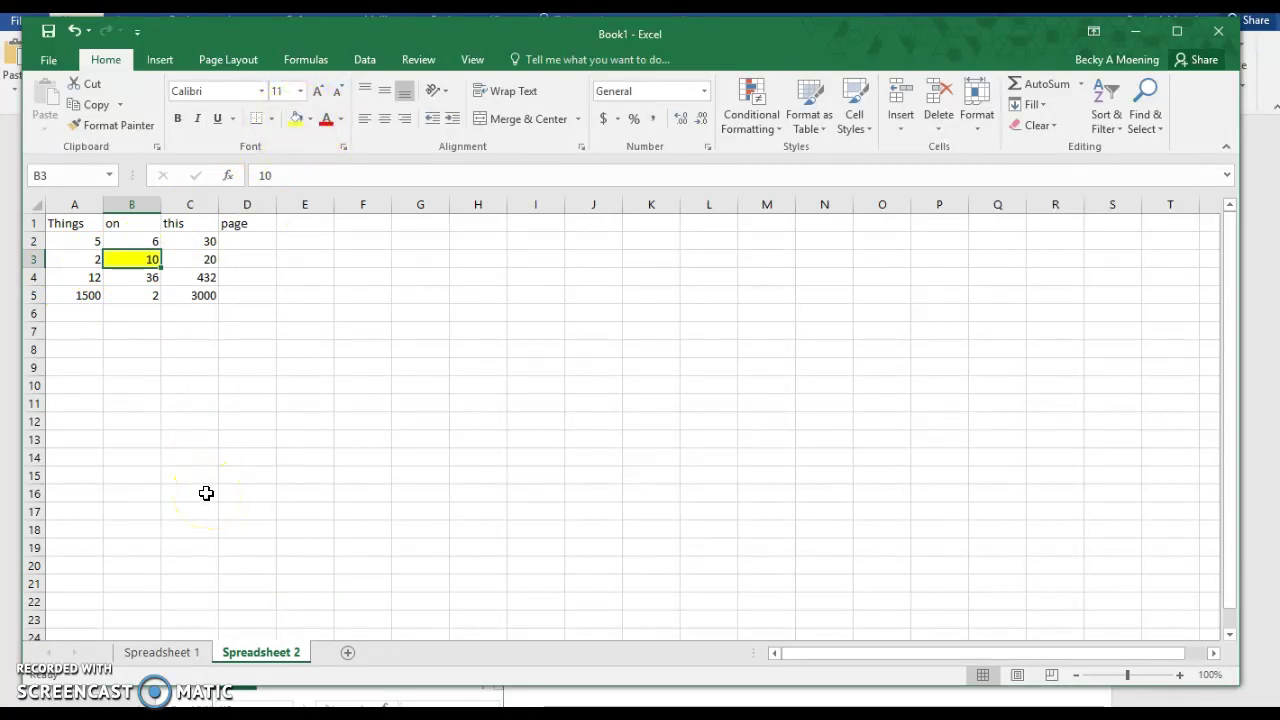
Switch between the Spreadsheet 1 and Spreadsheet 2 sheets to compare the original table with the changed copy.
click(190, 652)
click(240, 652)
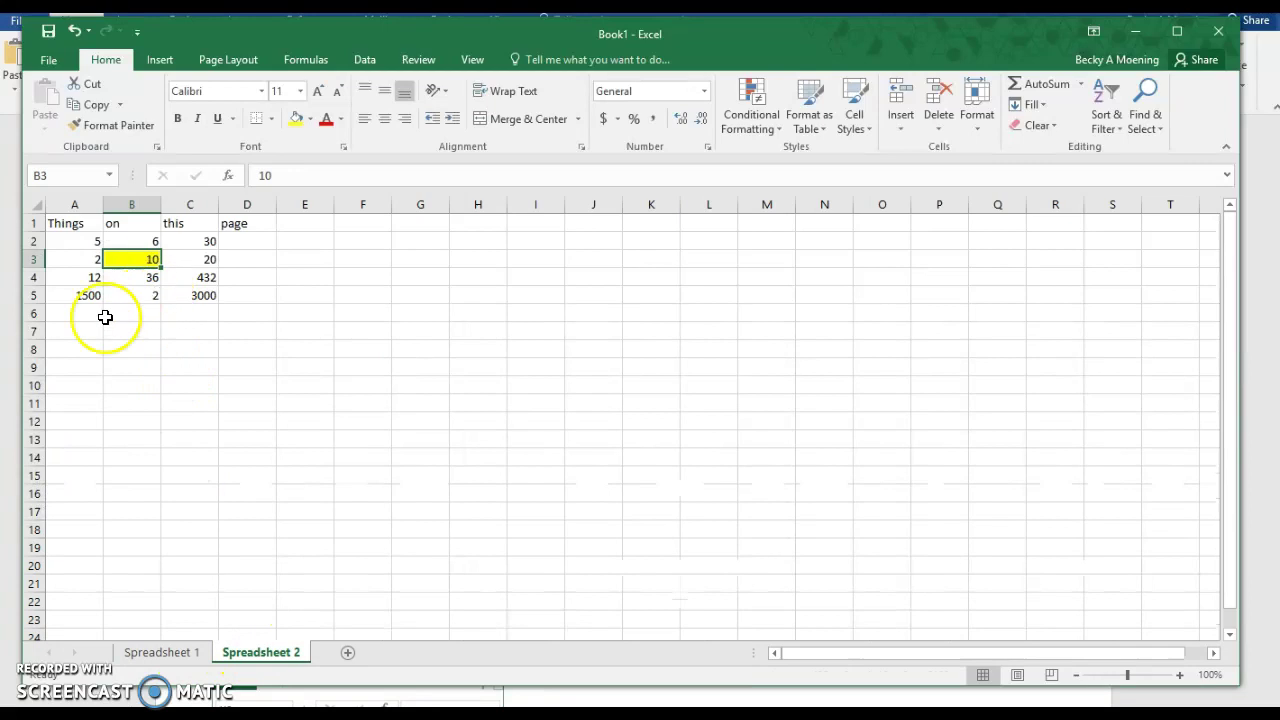
click(145, 651)
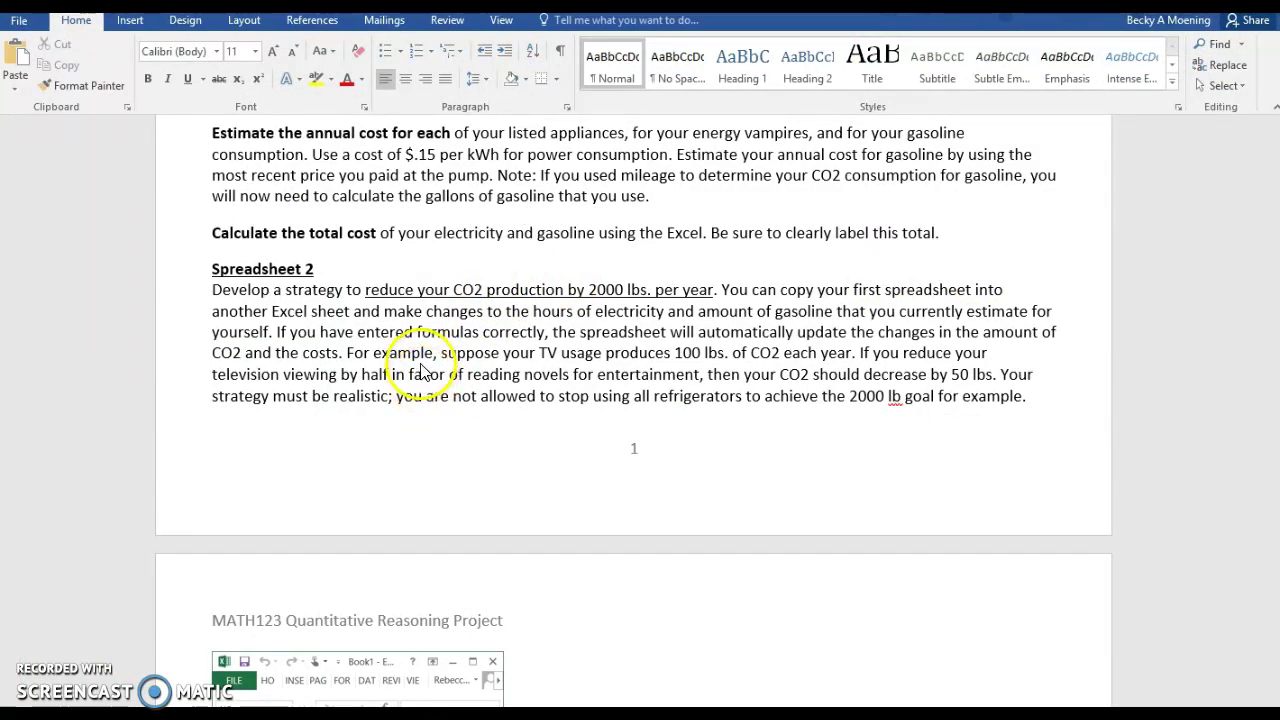
Switch to the Word instructions and review the Spreadsheet 2 section, marking "reduce" in the 2000 lbs. CO2 goal and reading on through the cost savings.
double_click(388, 290)
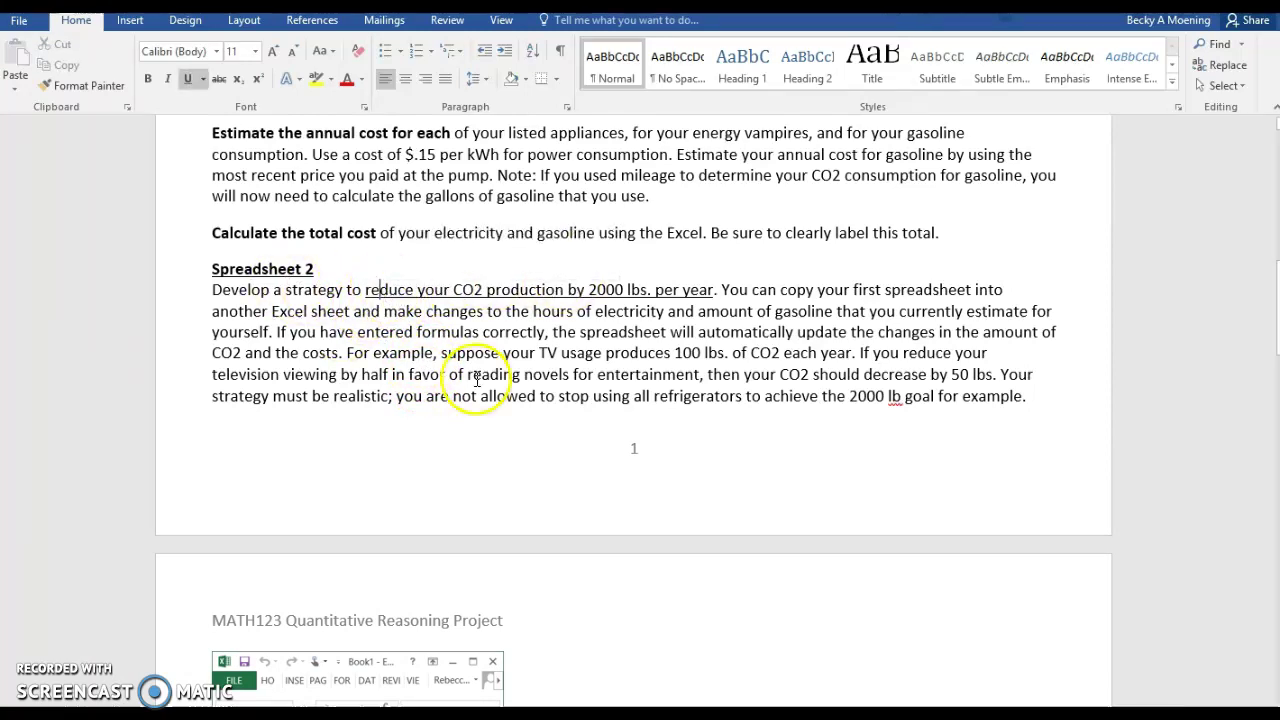
double_click(390, 296)
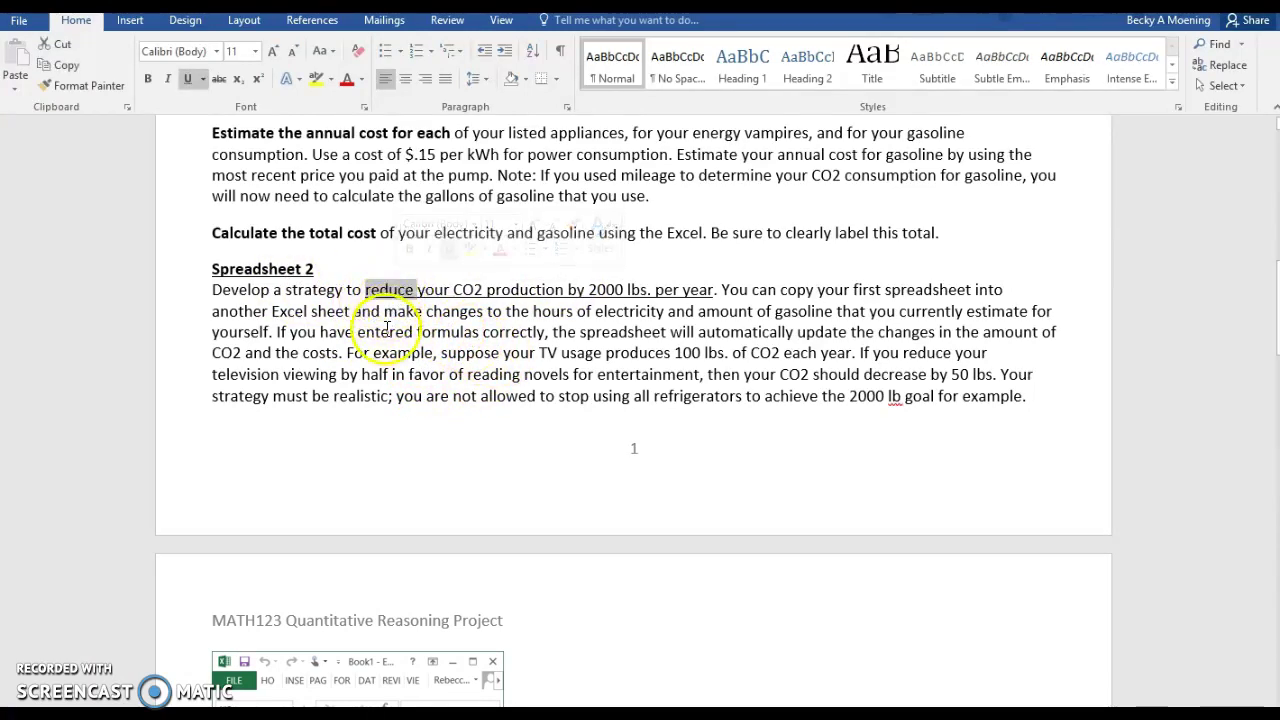
scroll(386, 329, down, 1)
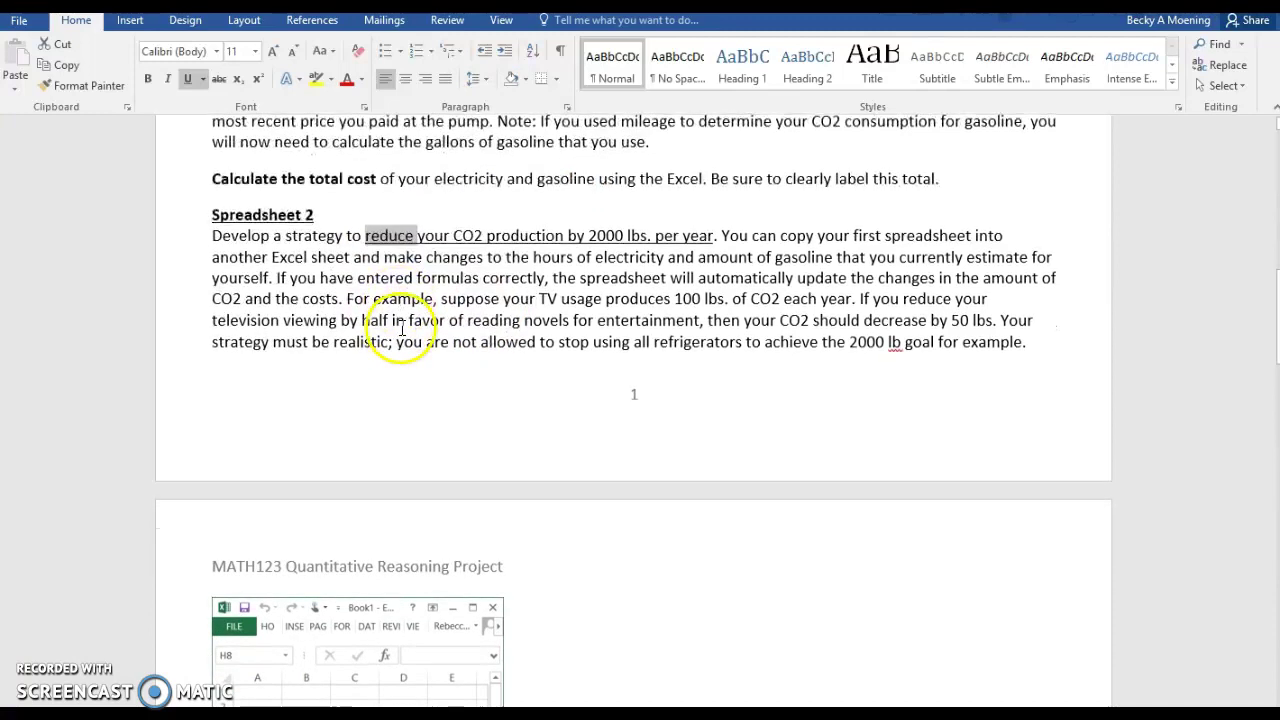
scroll(420, 325, down, 5)
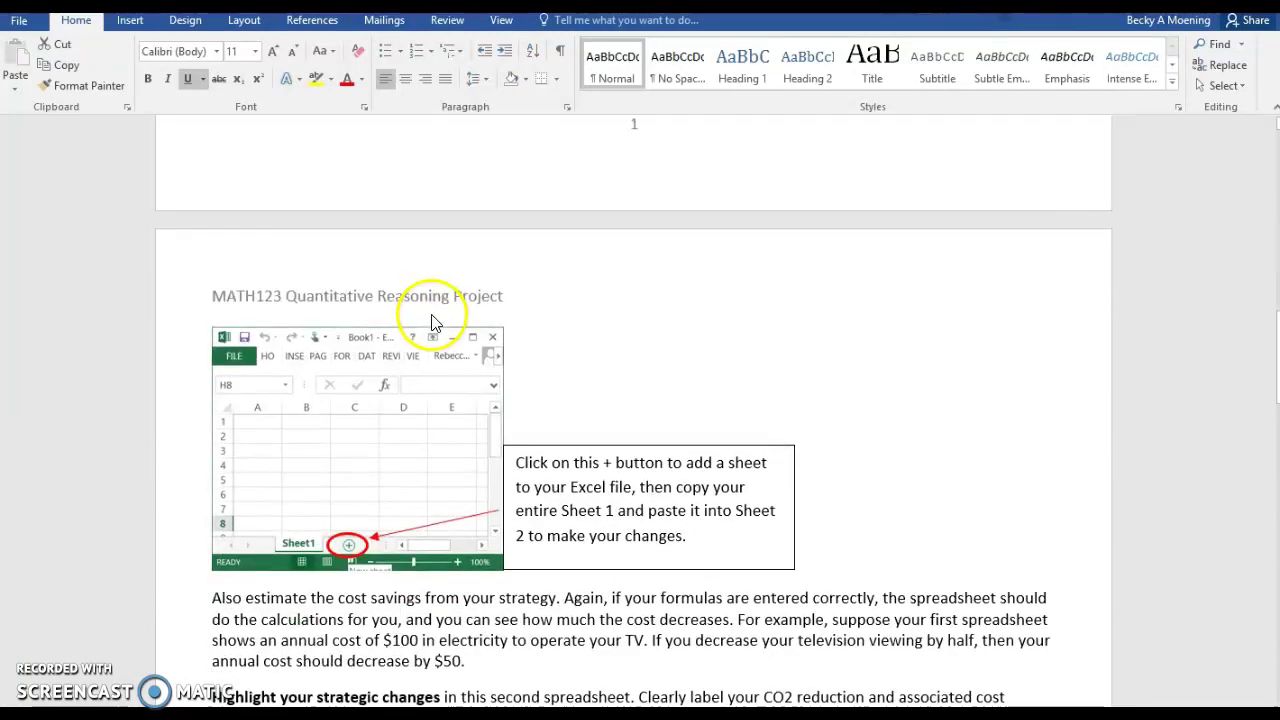
scroll(433, 318, down, 5)
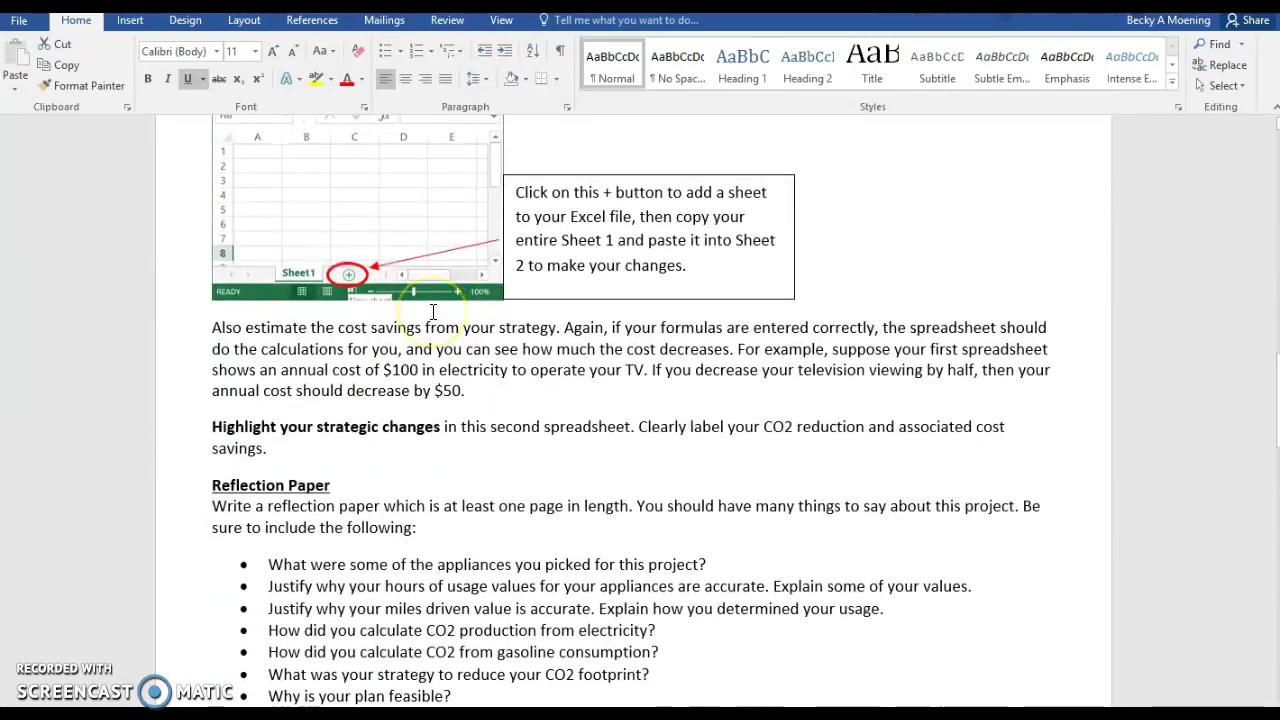
Review the Reflection Paper section, marking the strategy and plan feasibility questions and the full list of questions to answer.
scroll(358, 366, down, 3)
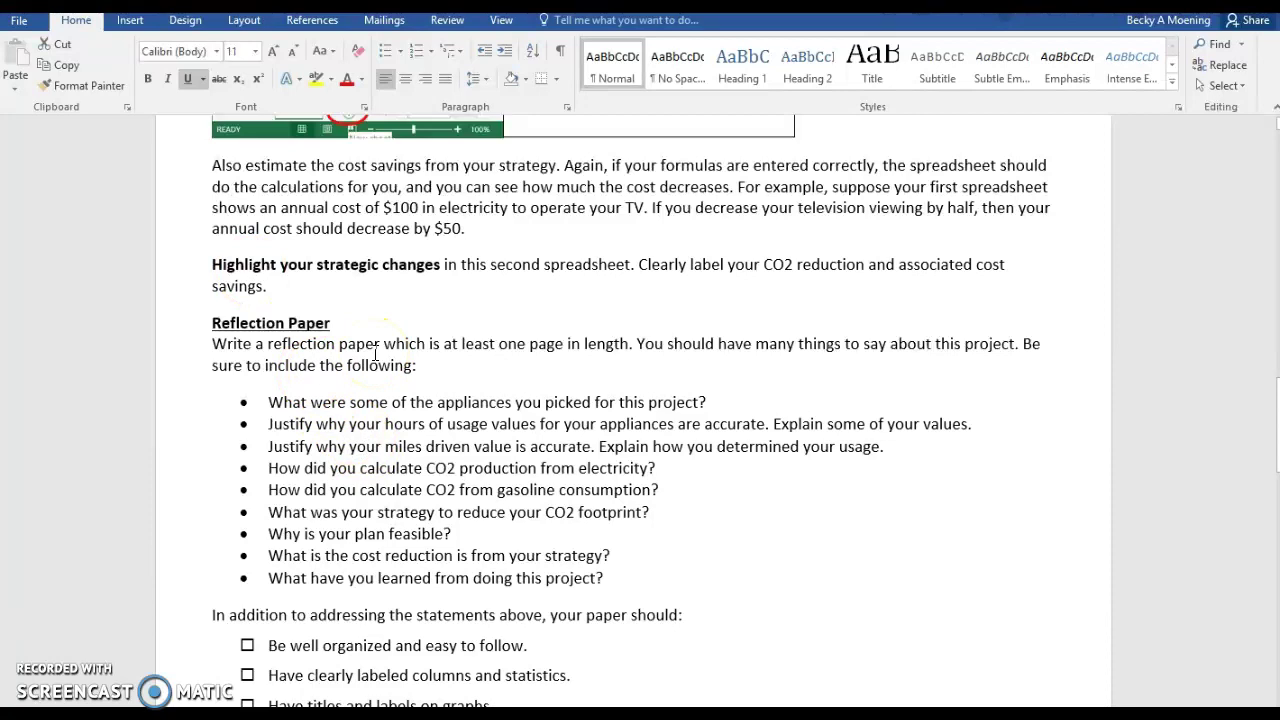
scroll(270, 300, down, 2)
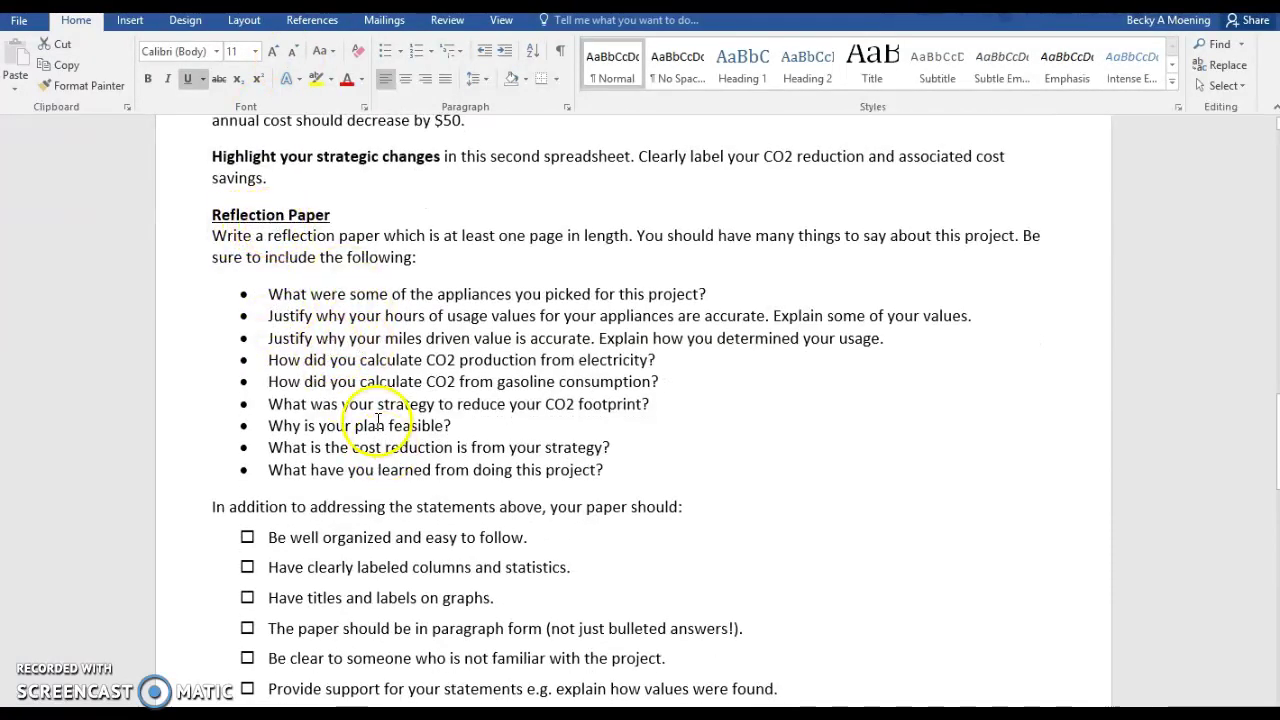
drag(342, 404, 455, 407)
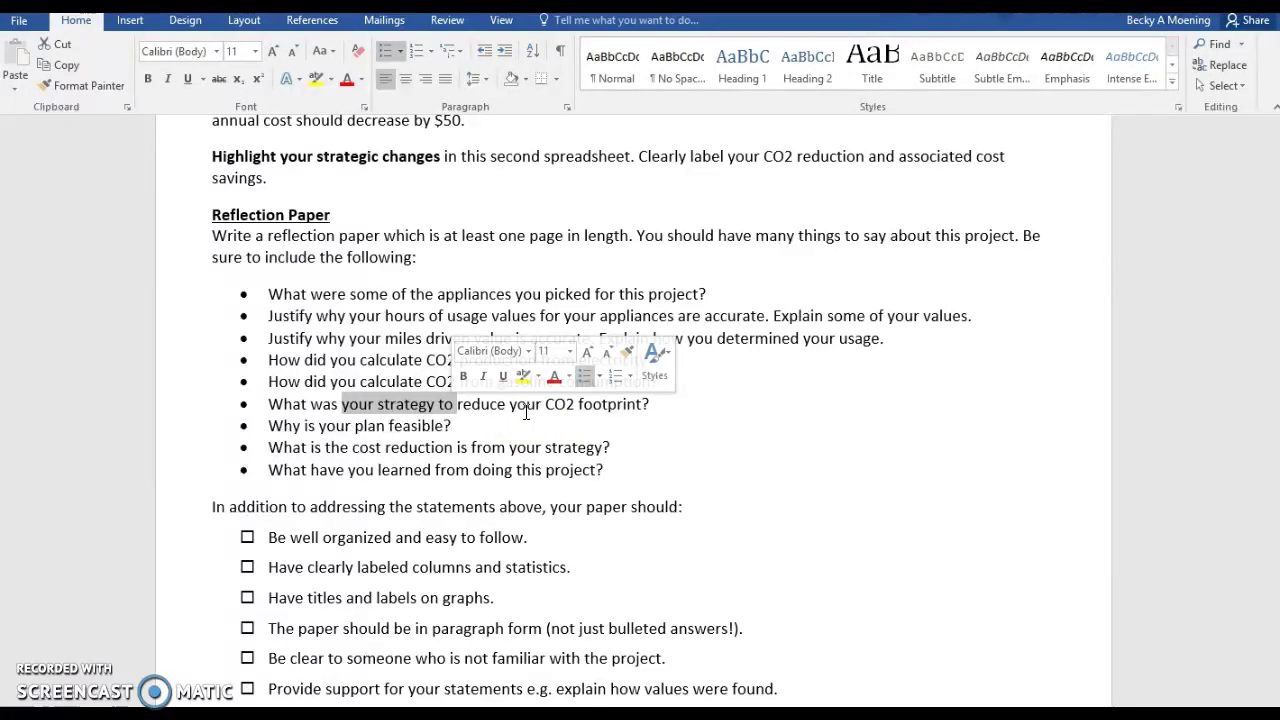
click(514, 426)
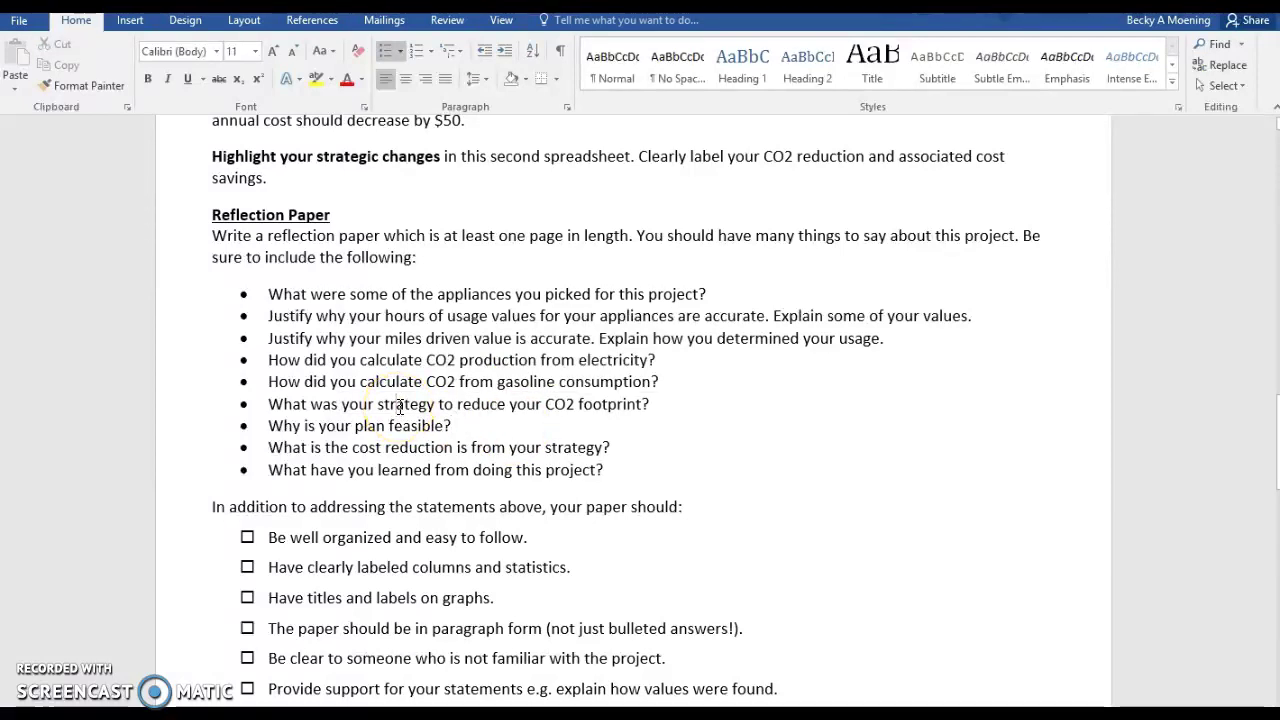
click(397, 405)
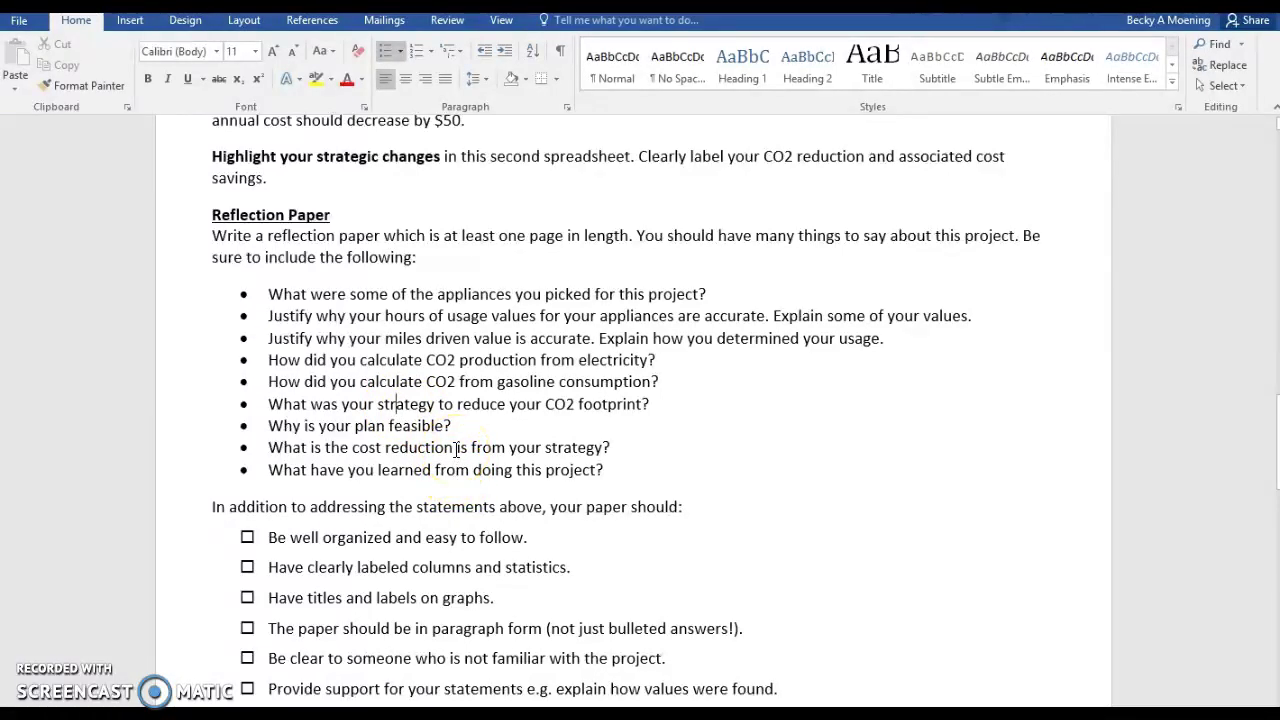
click(355, 426)
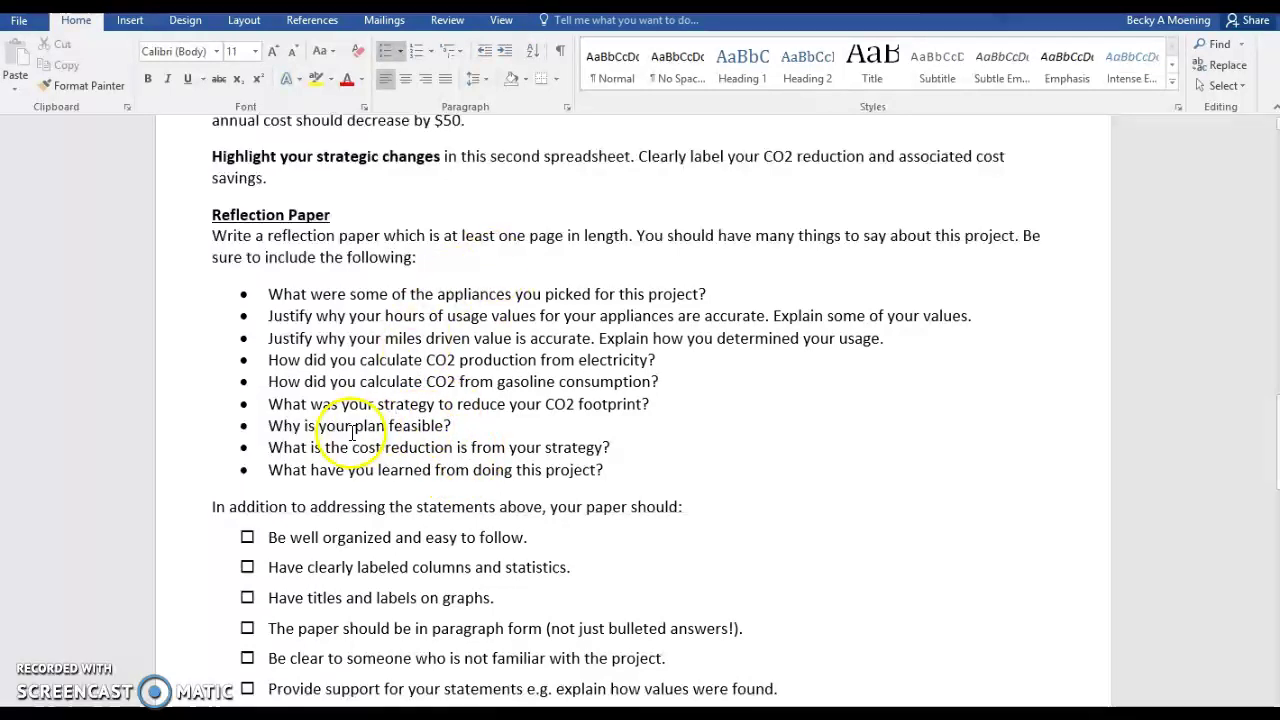
shift+click(442, 426)
click(495, 426)
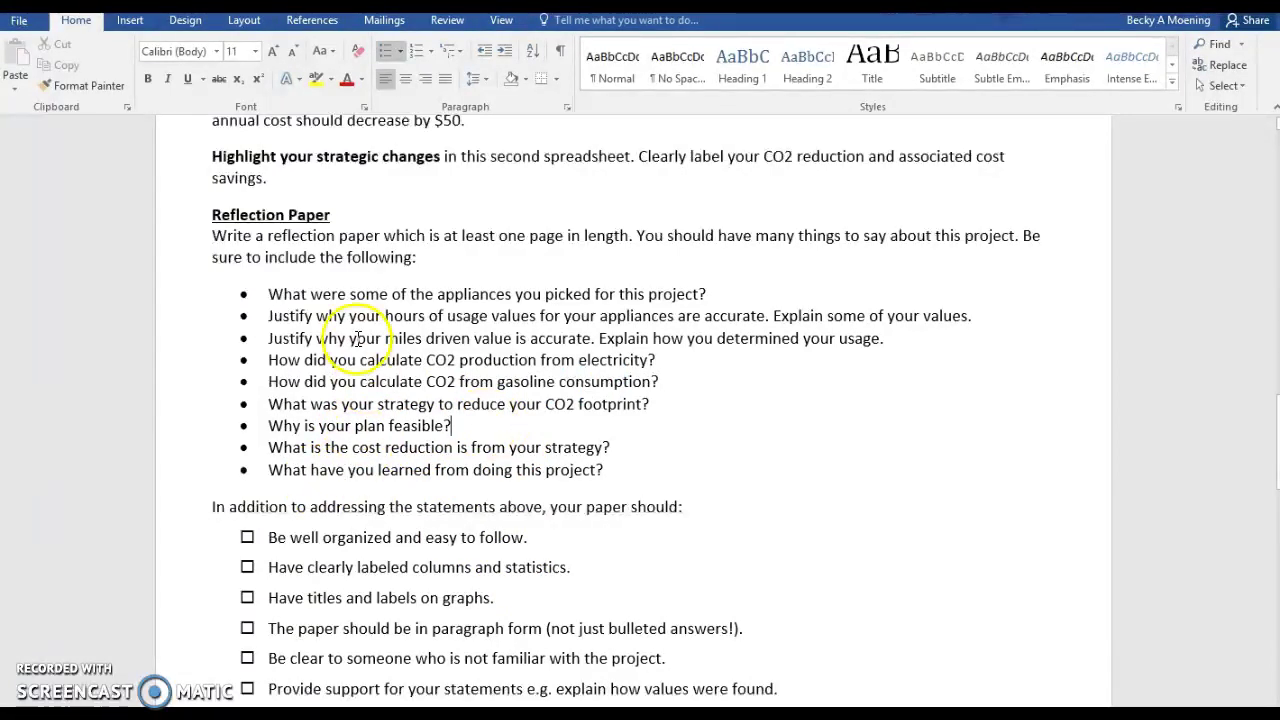
drag(268, 293, 270, 468)
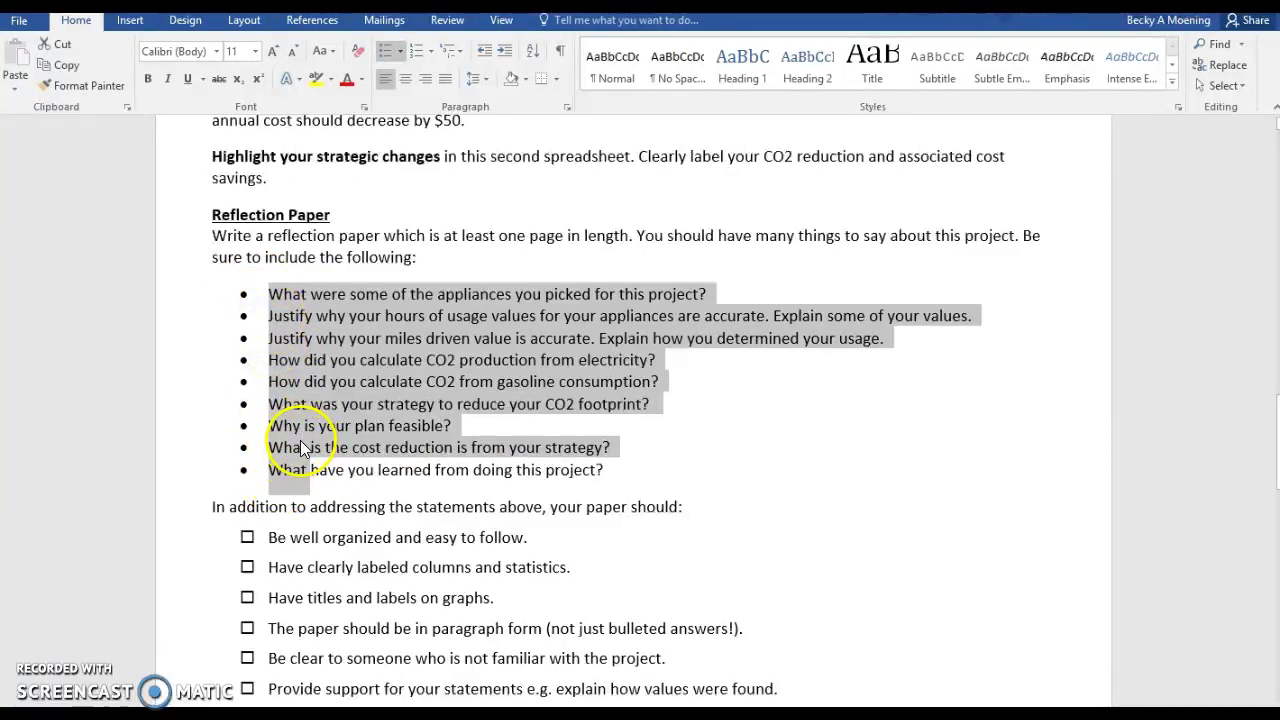
Revisit the bold requirements on highlighting strategic changes, total cost and total pounds of CO2, back up to the Electricity Usage section.
scroll(388, 436, up, 5)
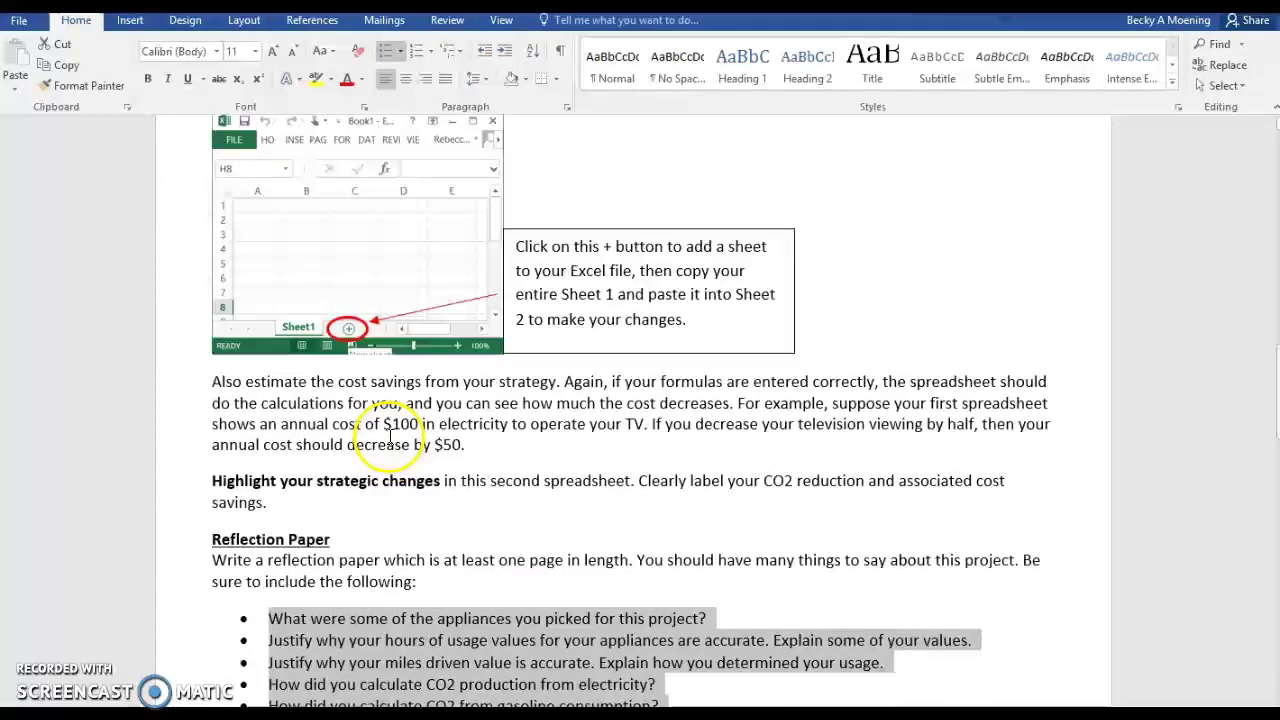
double_click(238, 483)
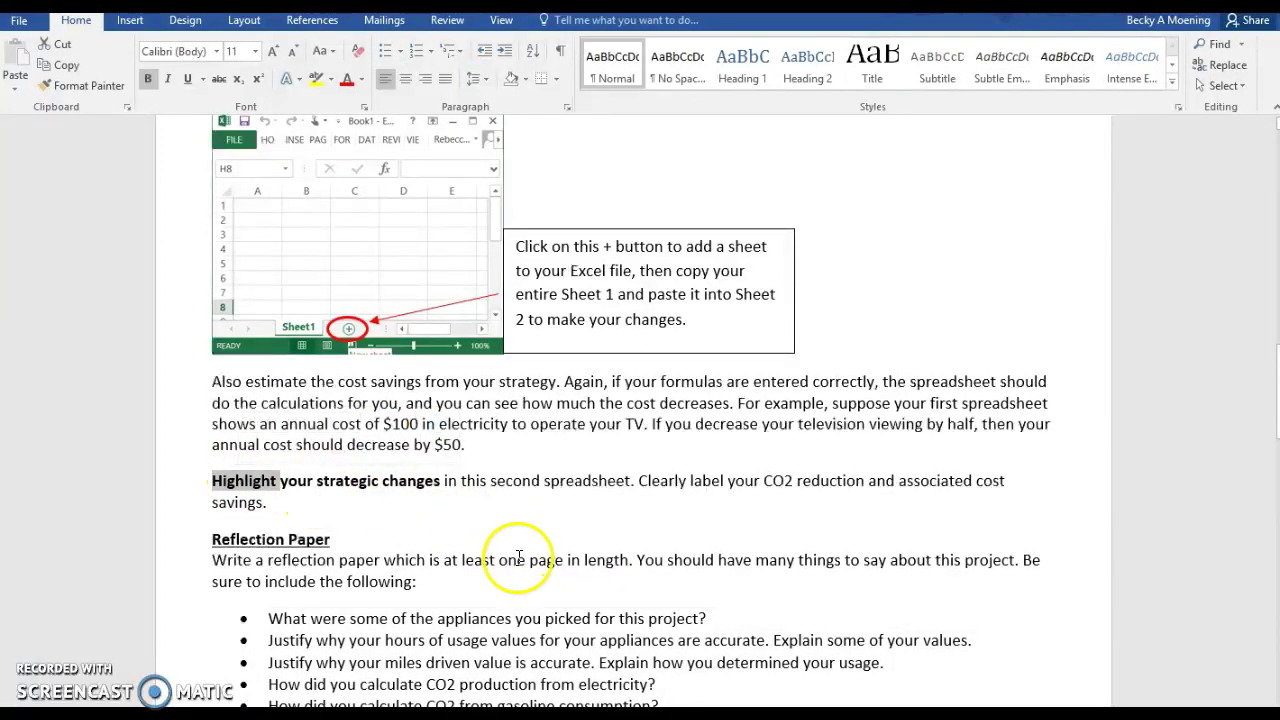
scroll(514, 560, up, 12)
double_click(240, 395)
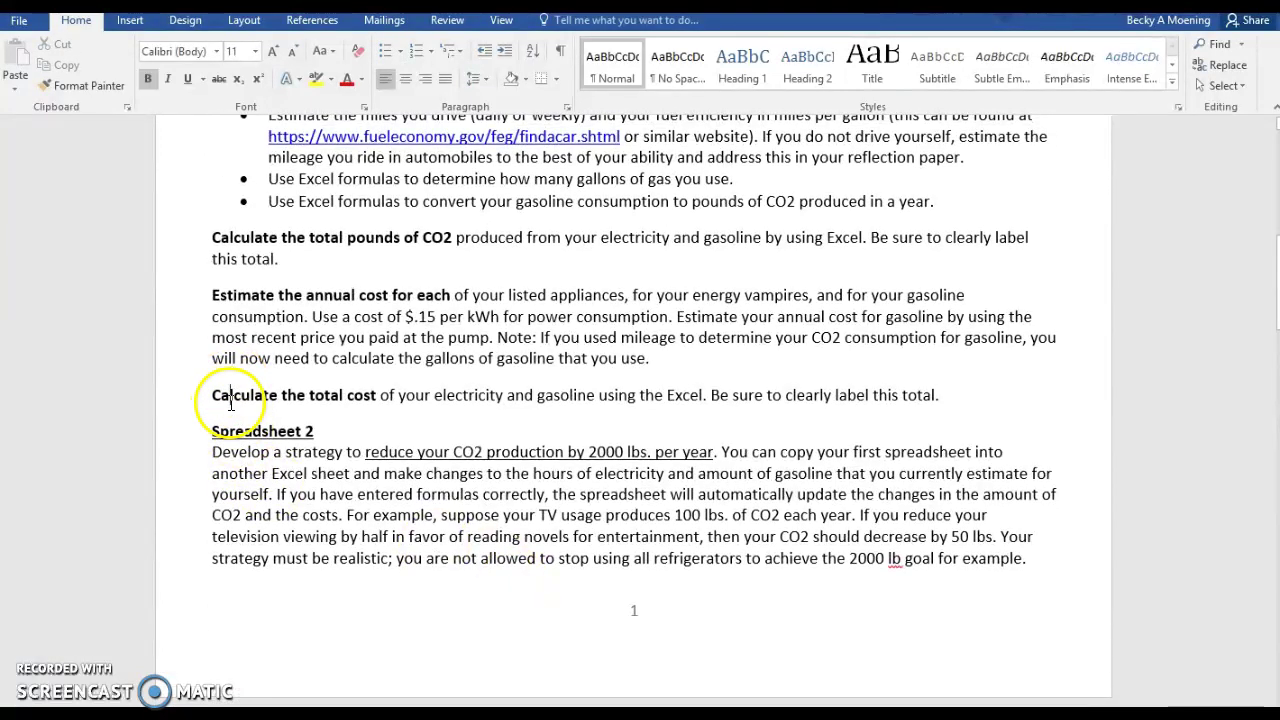
double_click(226, 240)
scroll(230, 260, up, 3)
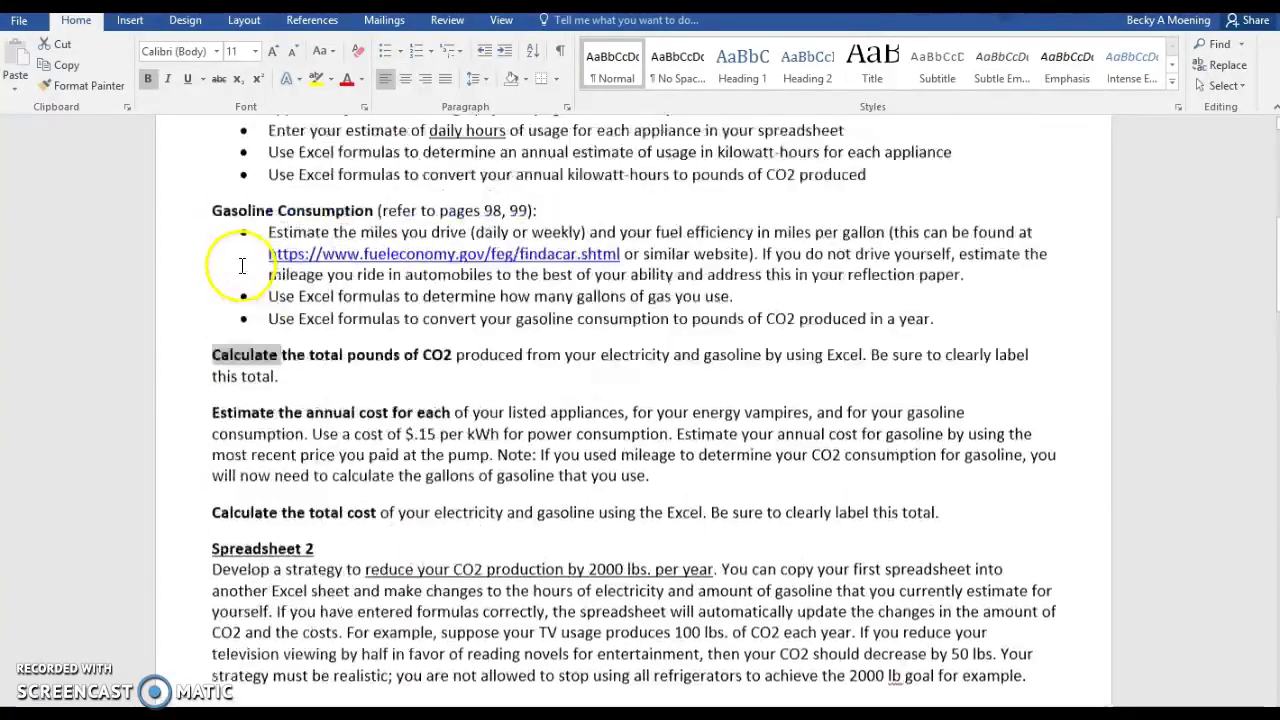
scroll(345, 320, up, 4)
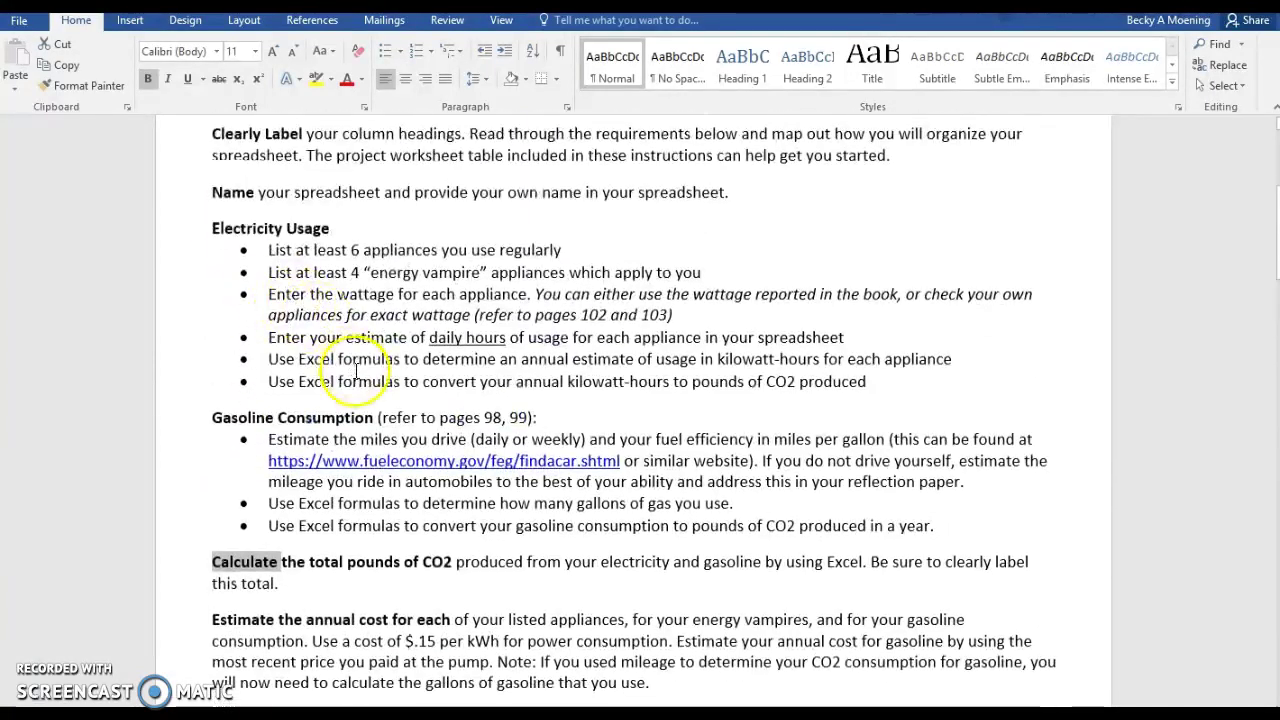
Examine the checkbox list of what the reflection paper should contain, including the red original-work requirement.
scroll(362, 365, down, 9)
scroll(360, 370, down, 15)
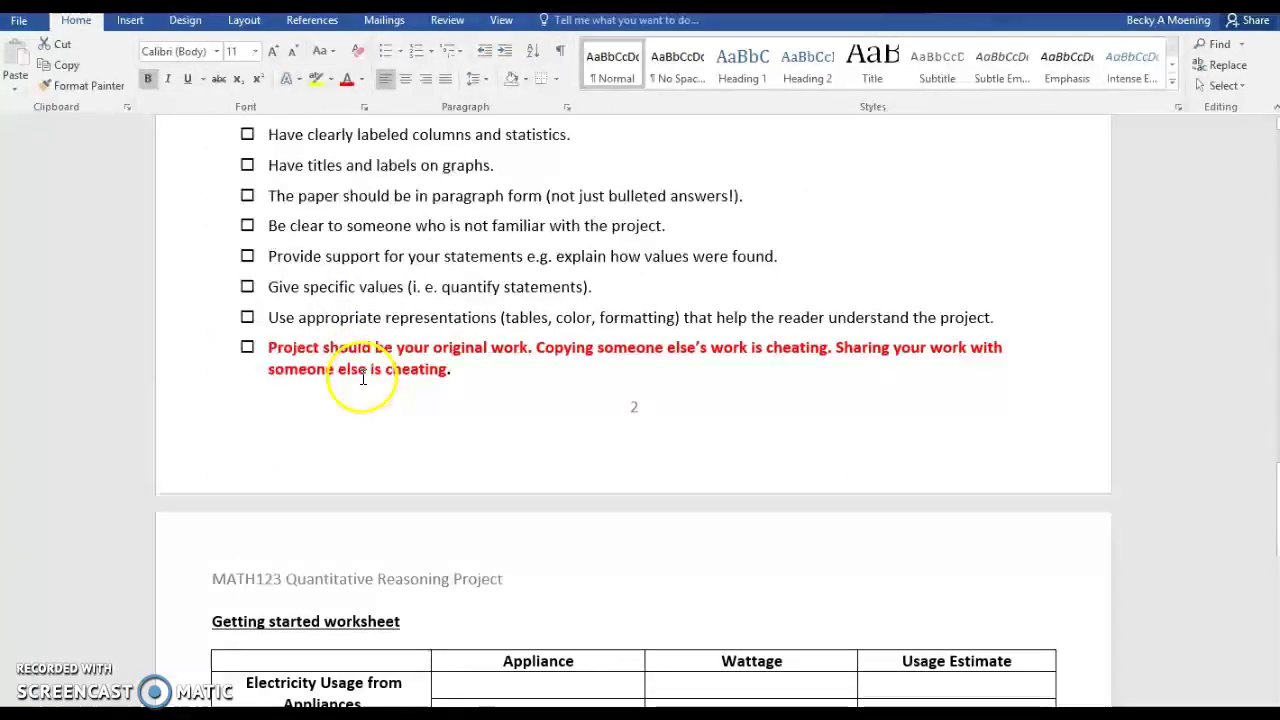
scroll(362, 375, up, 2)
scroll(339, 384, up, 2)
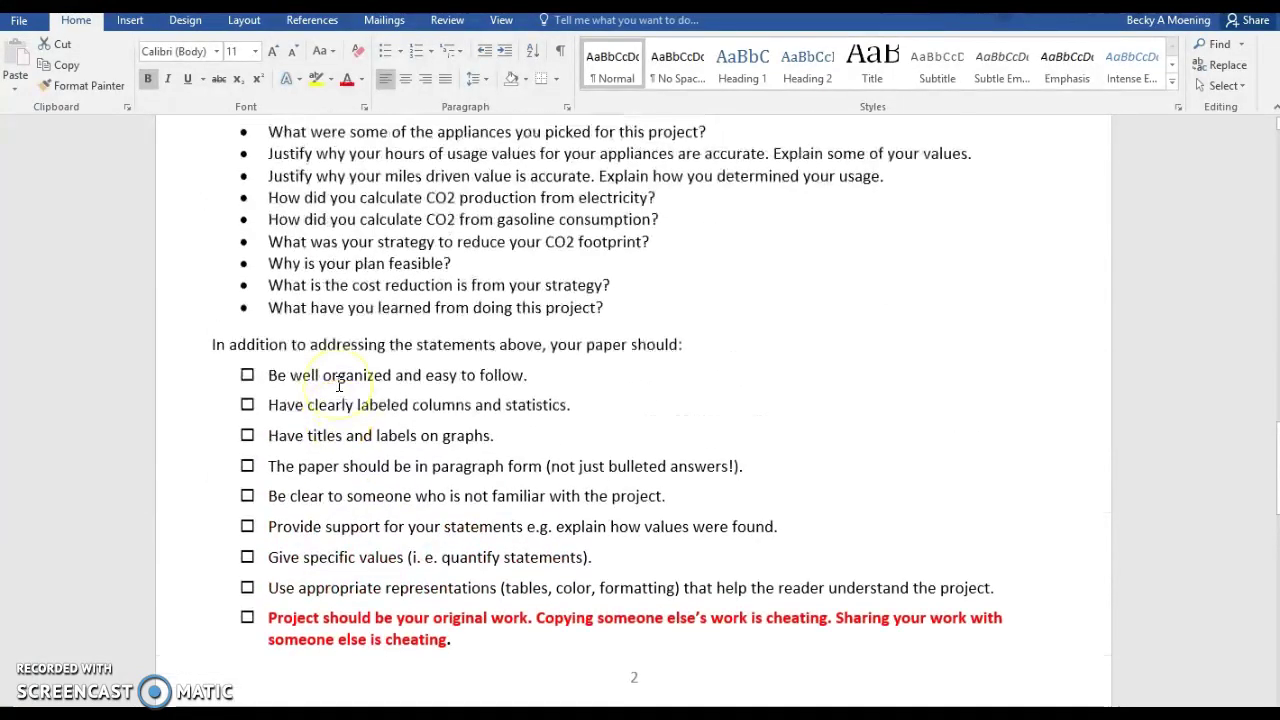
scroll(337, 380, down, 1)
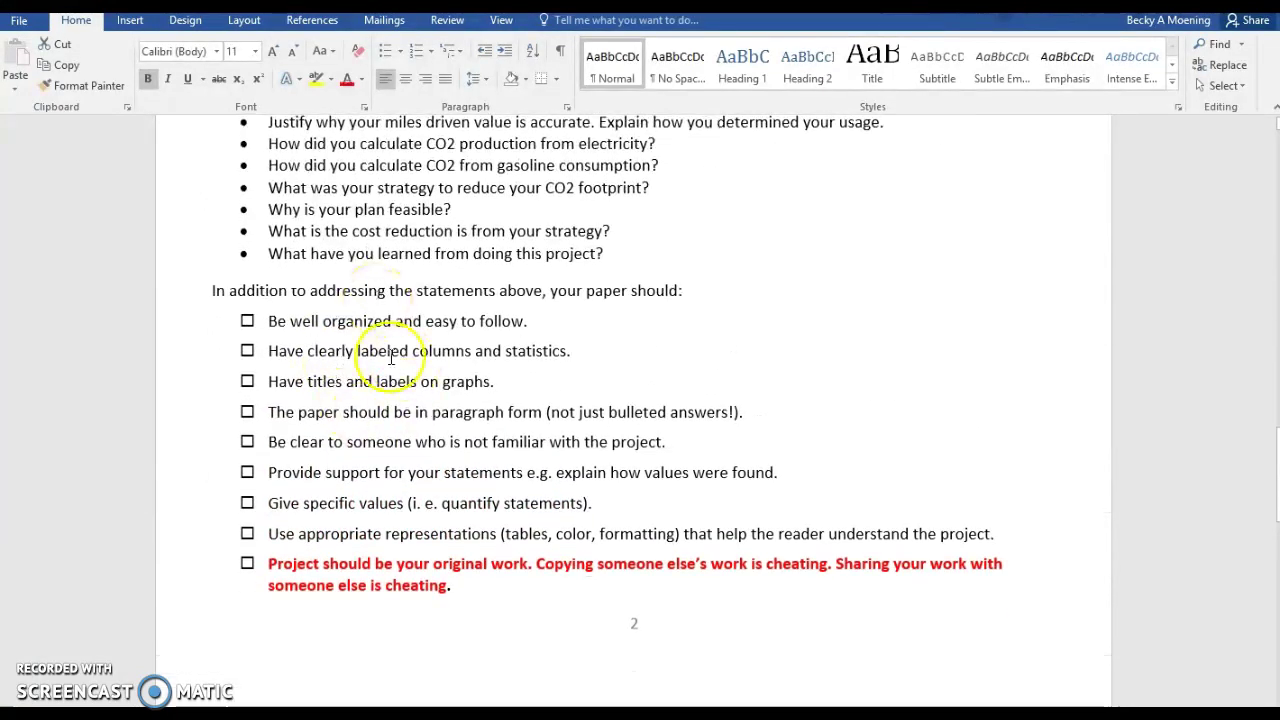
Examine the Getting started worksheet table for appliances, wattage, usage estimates and gasoline consumption.
scroll(393, 427, down, 2)
scroll(393, 427, down, 10)
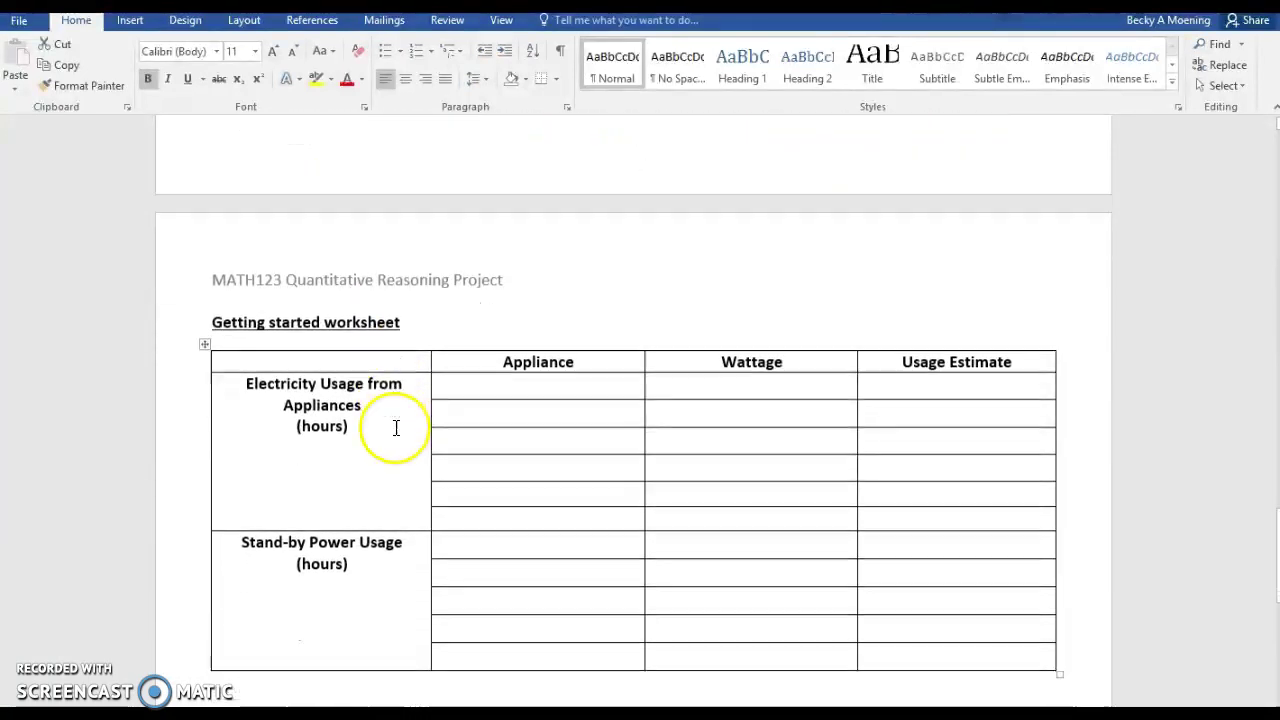
scroll(330, 383, down, 1)
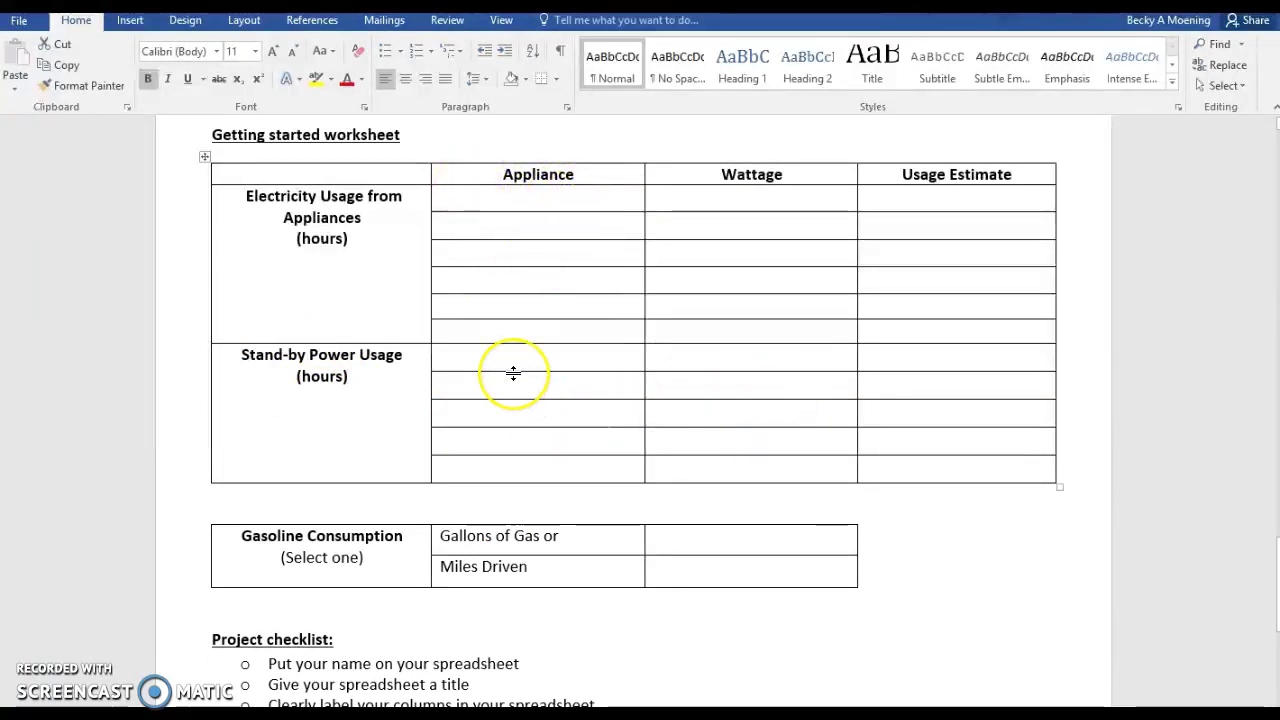
Go over the Project checklist by marking its items, and return to the beginning of the project instructions.
scroll(500, 443, down, 7)
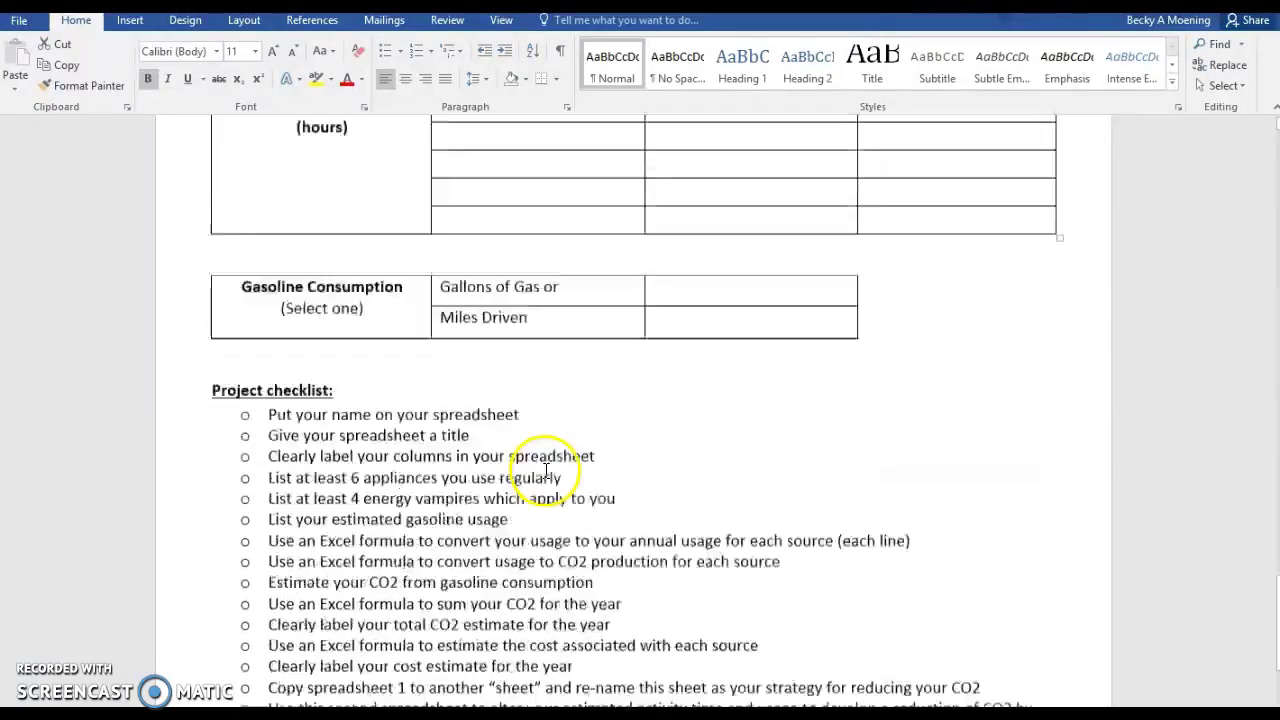
scroll(300, 400, down, 3)
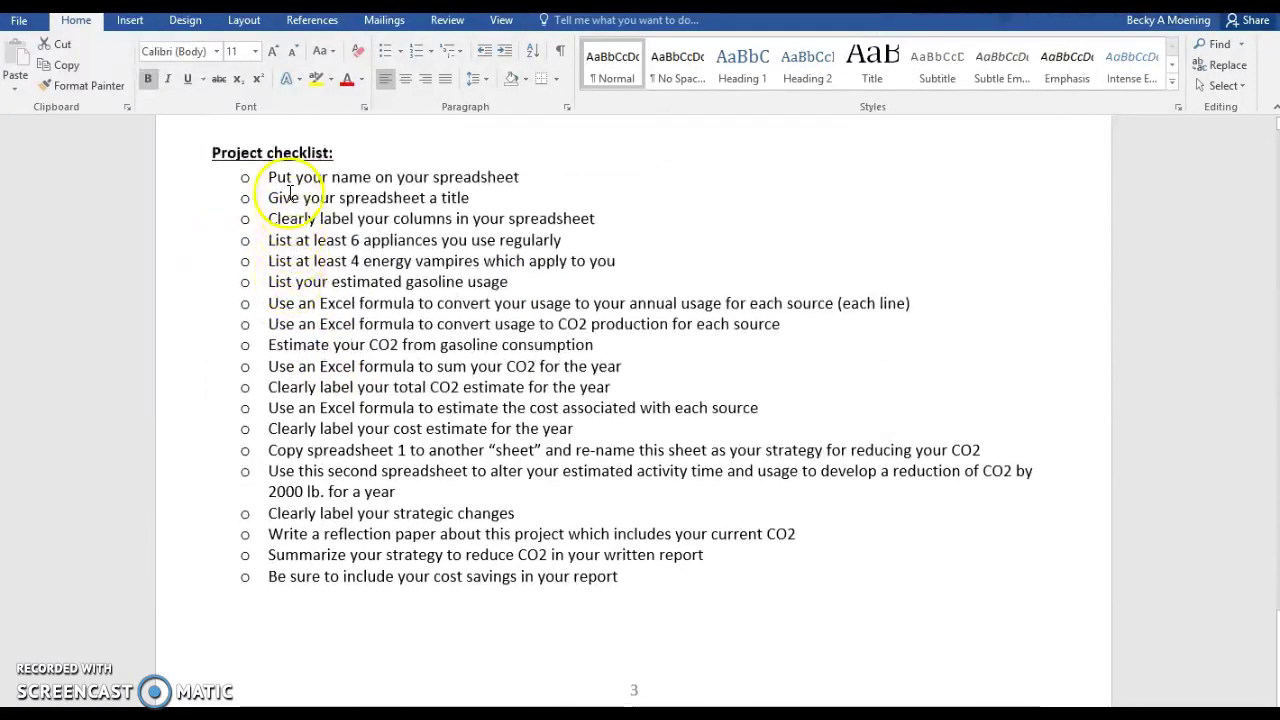
drag(268, 172, 535, 584)
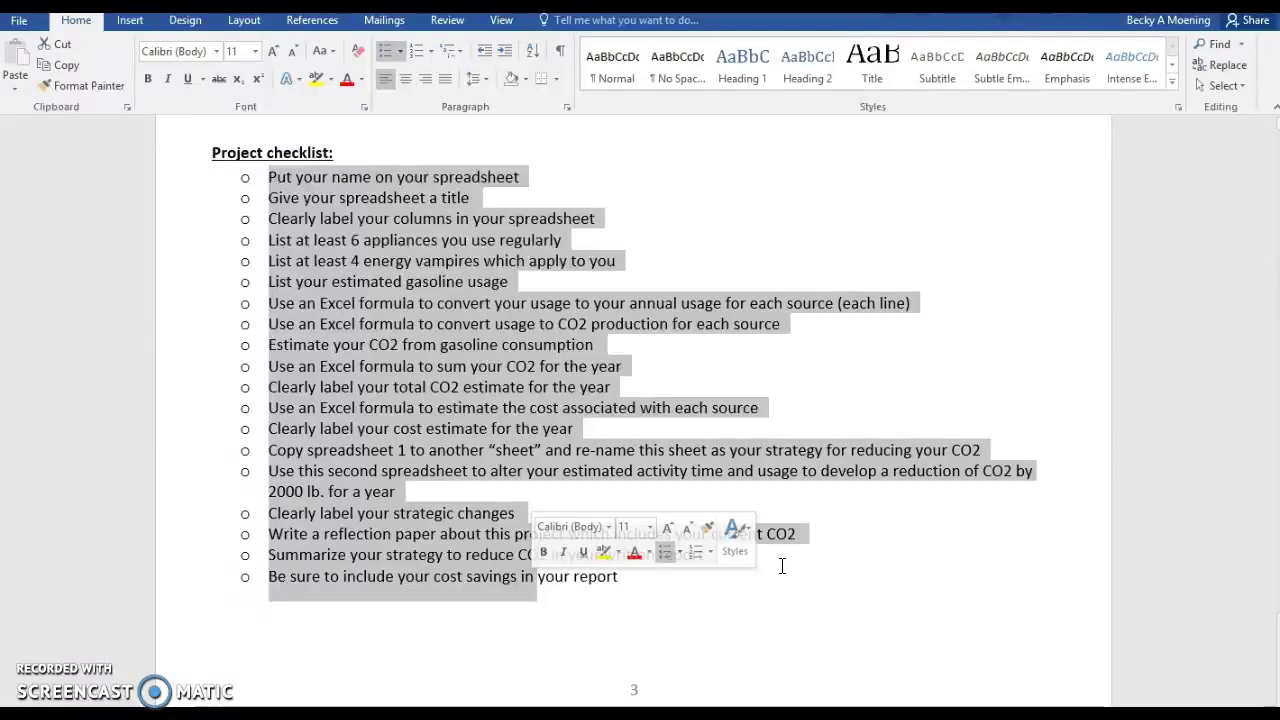
click(814, 534)
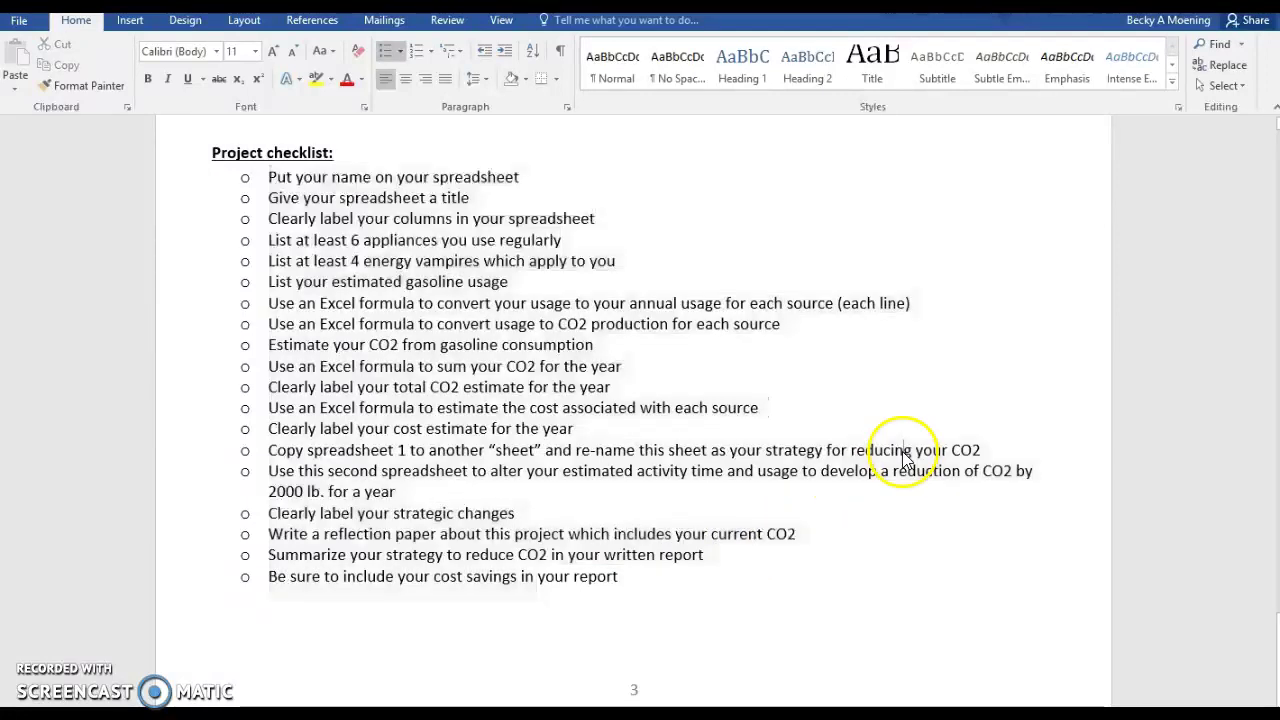
scroll(737, 463, up, 8)
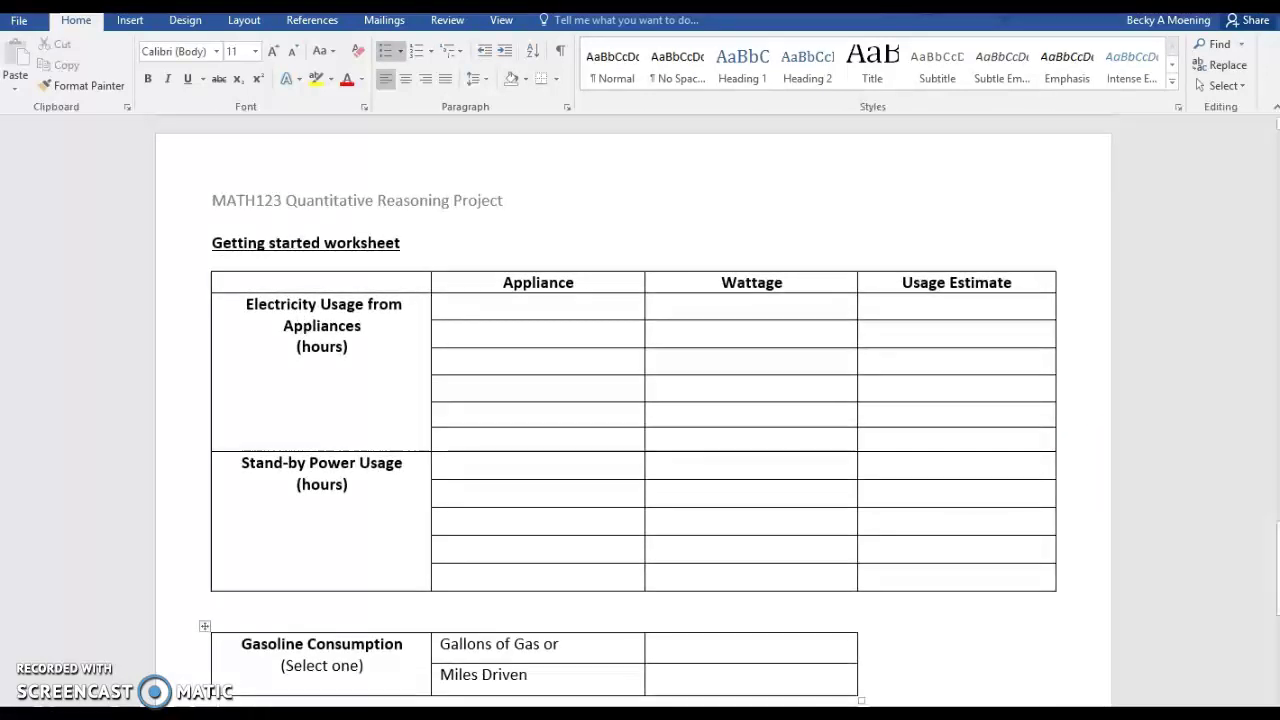
drag(1276, 250, 1276, 140)
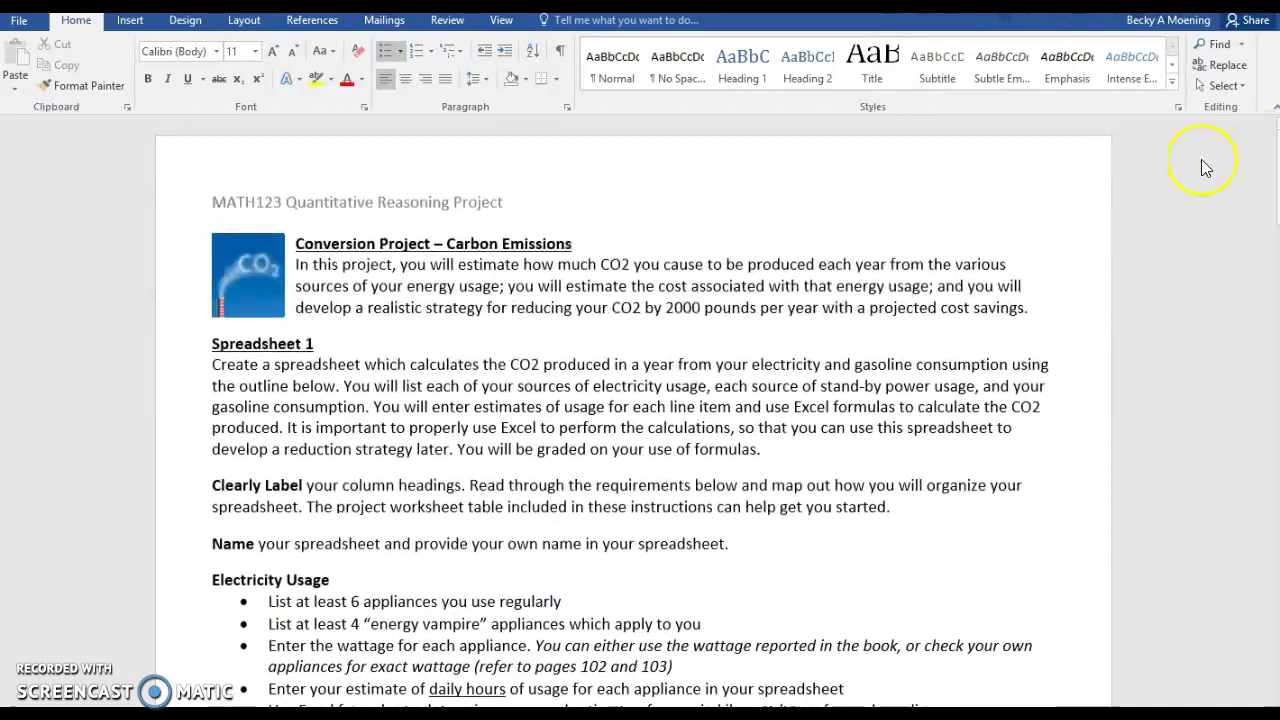